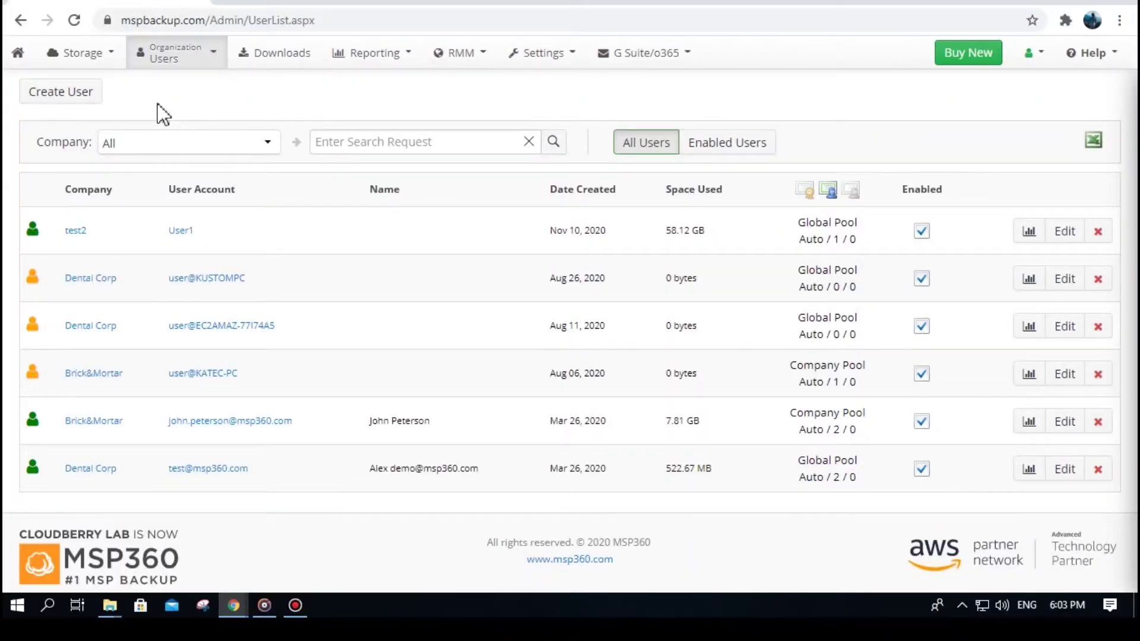
Open the form for creating a user and turn off the email with instructions to the user
{"action": "left_click", "coordinate": [175, 61]}
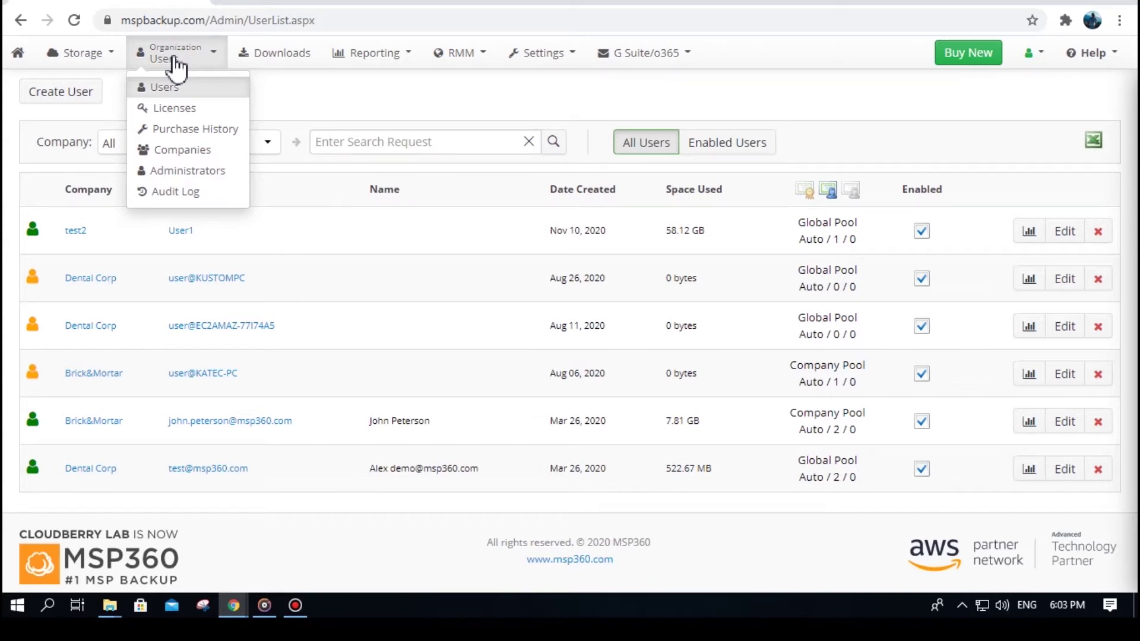
{"action": "left_click", "coordinate": [175, 64]}
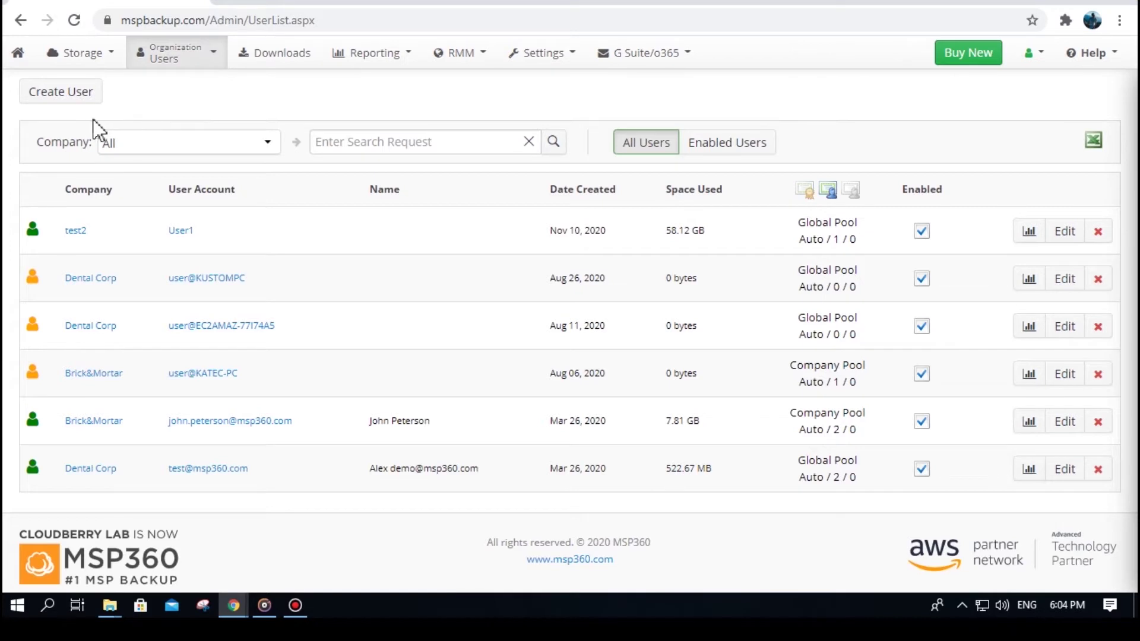
{"action": "left_click", "coordinate": [61, 98]}
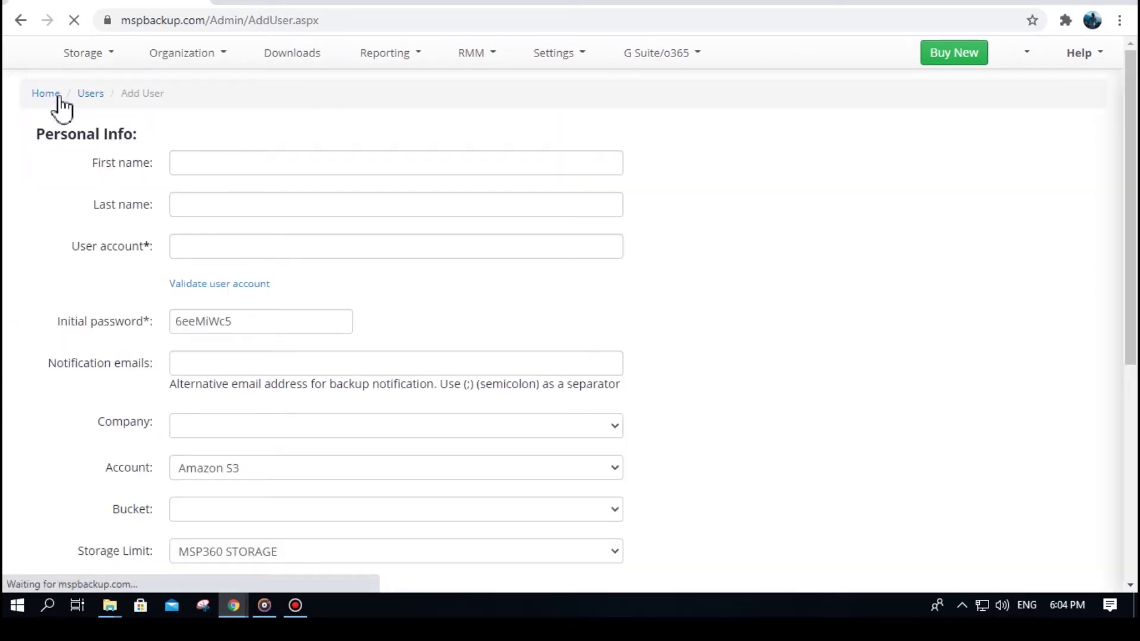
{"action": "scroll", "coordinate": [185, 199], "scroll_direction": "down", "scroll_amount": 6}
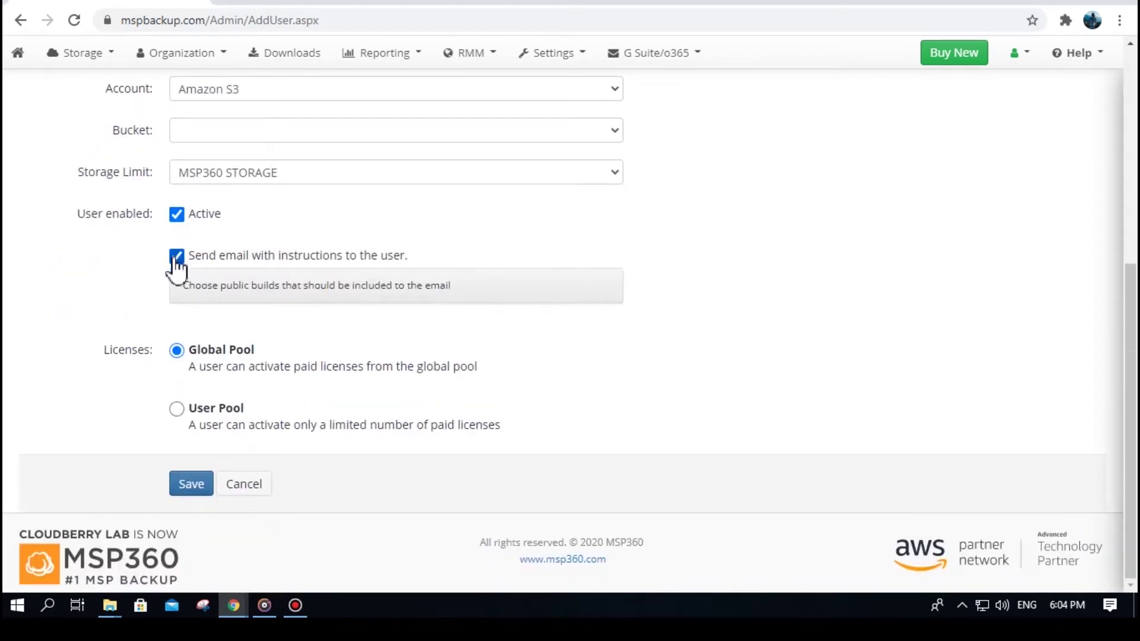
{"action": "left_click", "coordinate": [178, 261]}
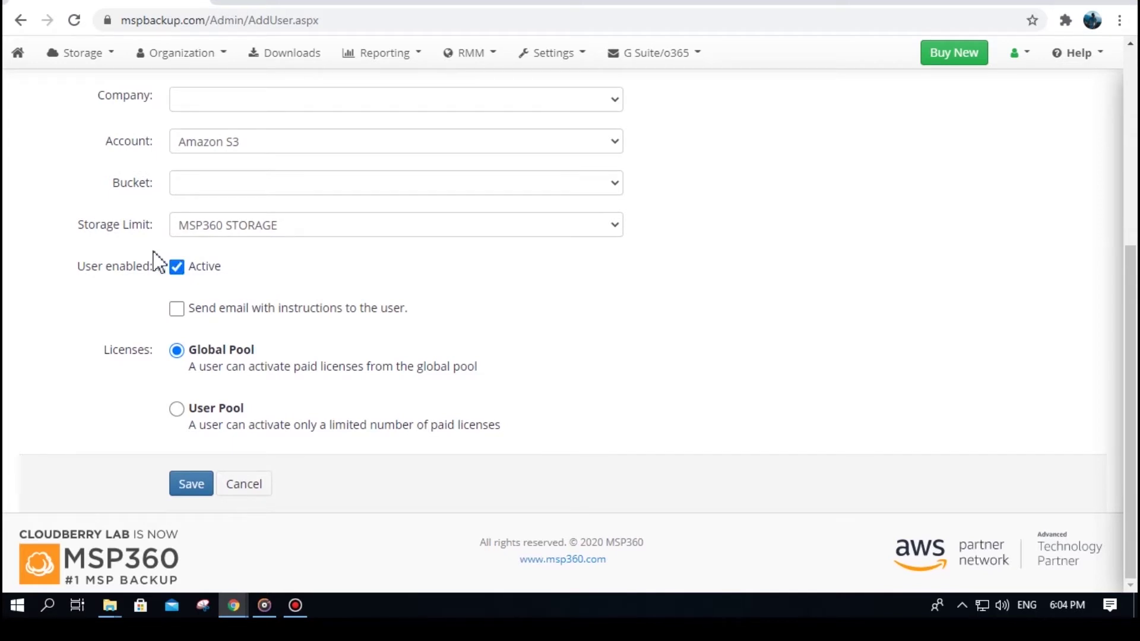
Review the new user's initial password, company, storage account, bucket, storage limit and license settings
{"action": "scroll", "coordinate": [154, 258], "scroll_direction": "up", "scroll_amount": 5}
{"action": "left_click", "coordinate": [232, 322]}
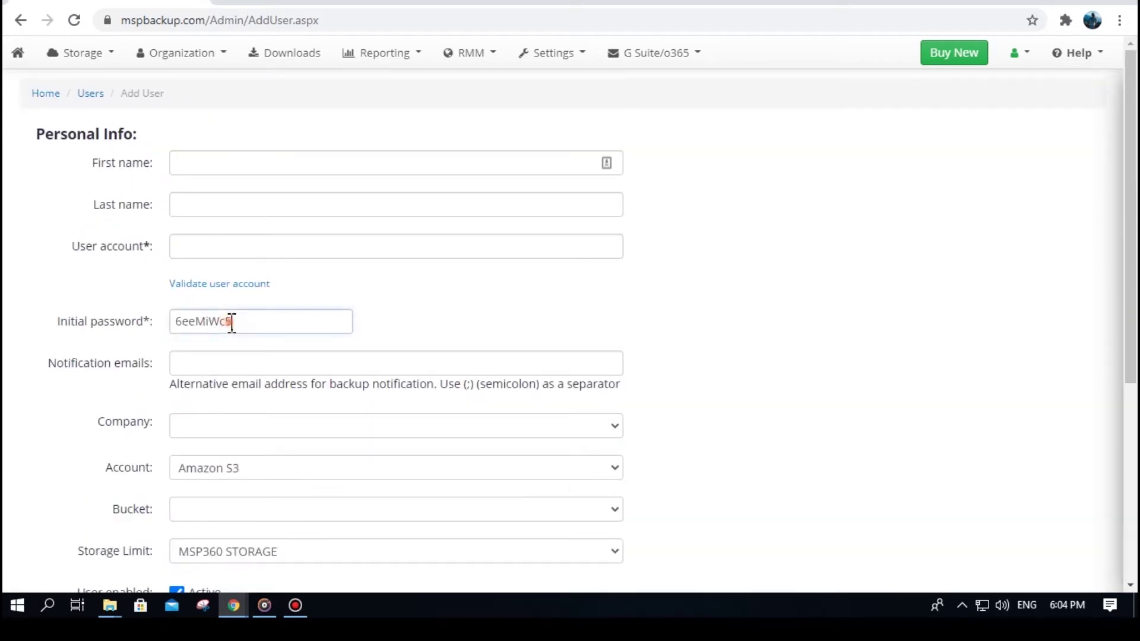
{"action": "double_click", "coordinate": [231, 322]}
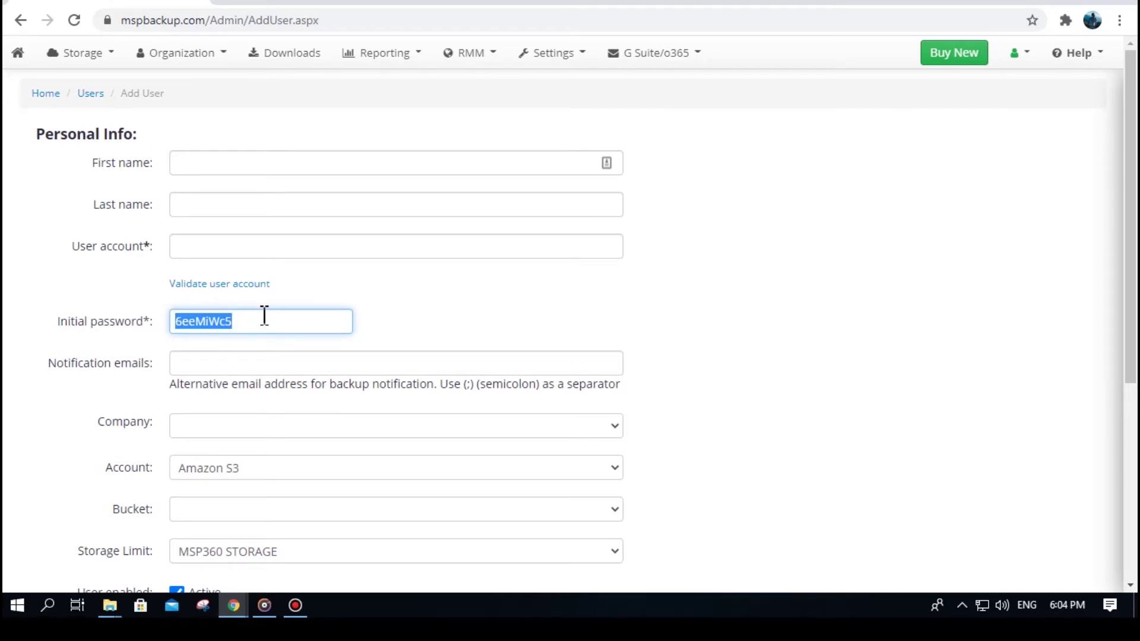
{"action": "left_click", "coordinate": [475, 55]}
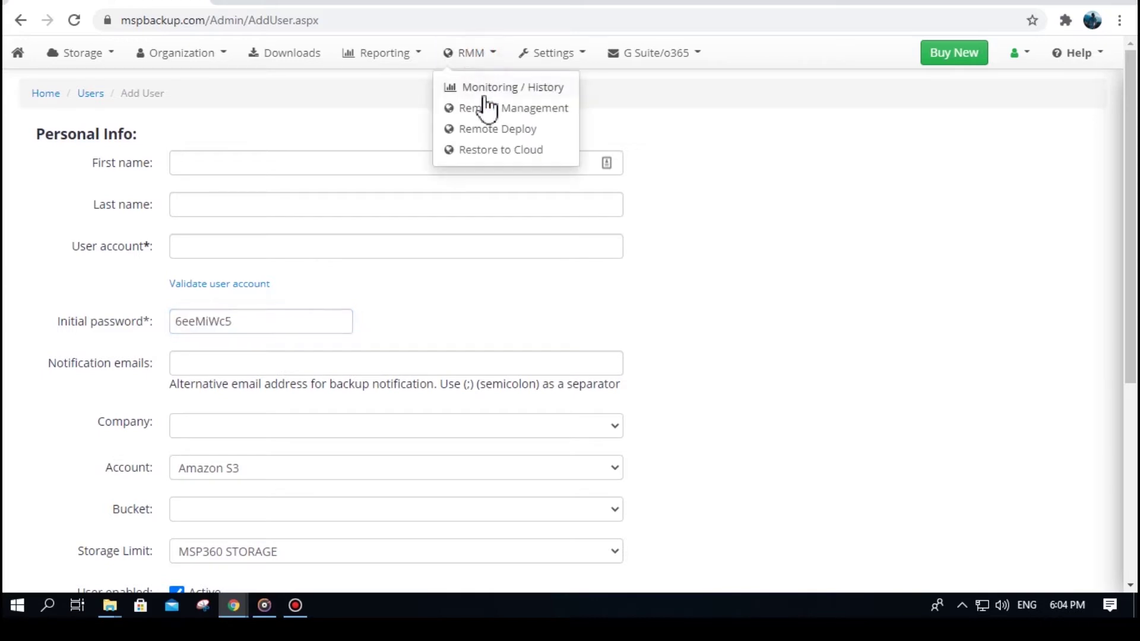
{"action": "left_click", "coordinate": [474, 60]}
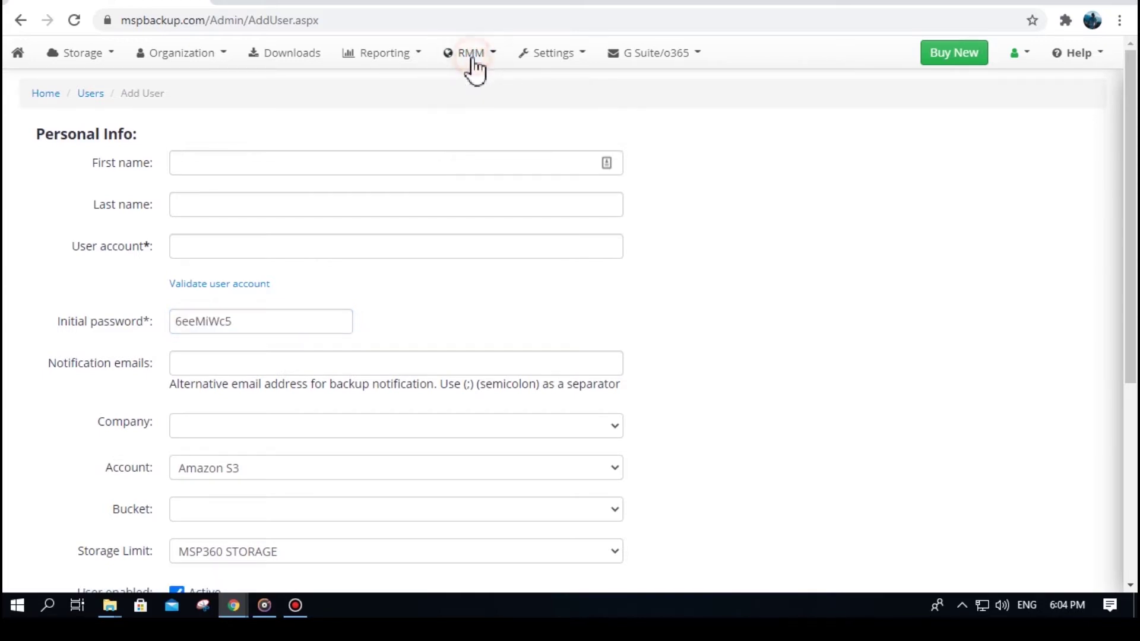
{"action": "scroll", "coordinate": [303, 189], "scroll_direction": "down", "scroll_amount": 5}
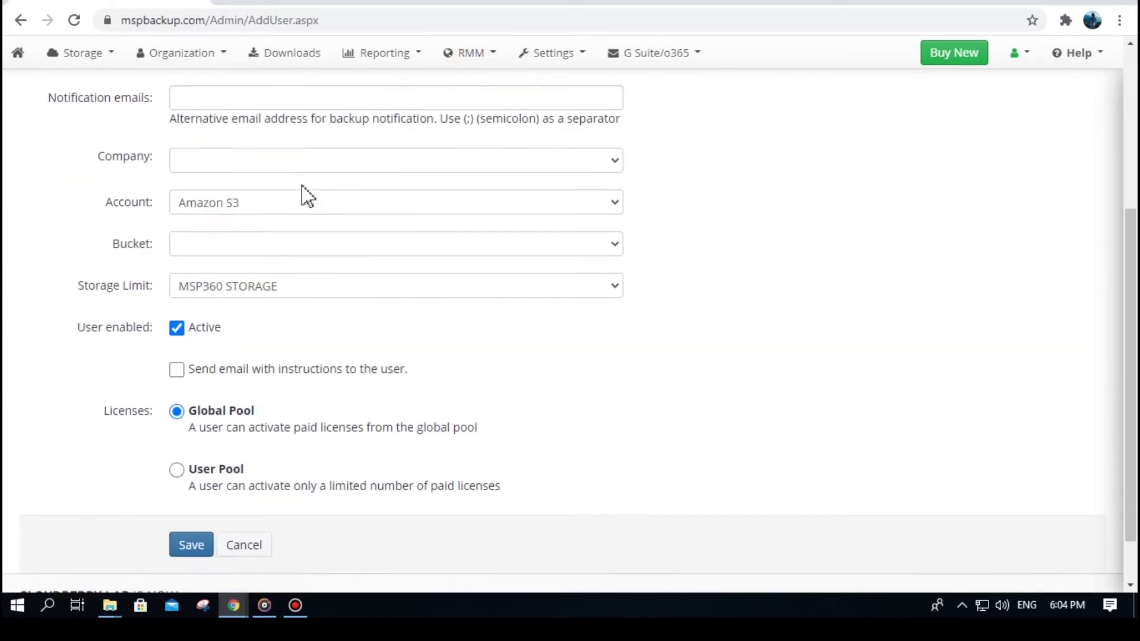
{"action": "scroll", "coordinate": [306, 196], "scroll_direction": "down", "scroll_amount": 1}
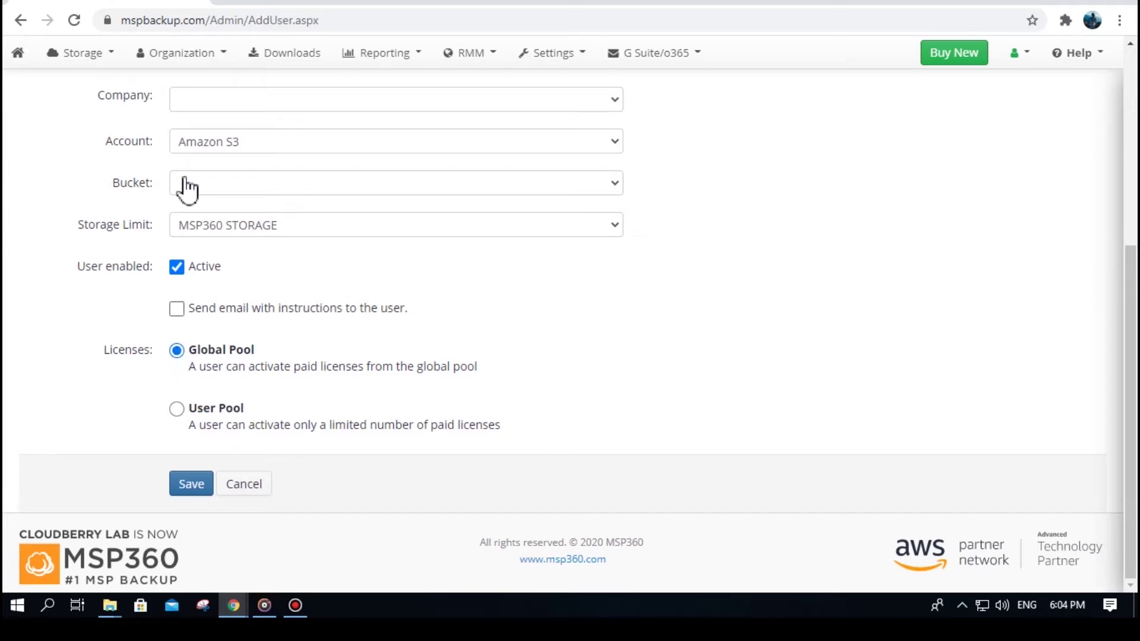
Open the organization's license list and expand the Ultimate licenses
{"action": "left_click", "coordinate": [189, 53]}
{"action": "left_click", "coordinate": [195, 113]}
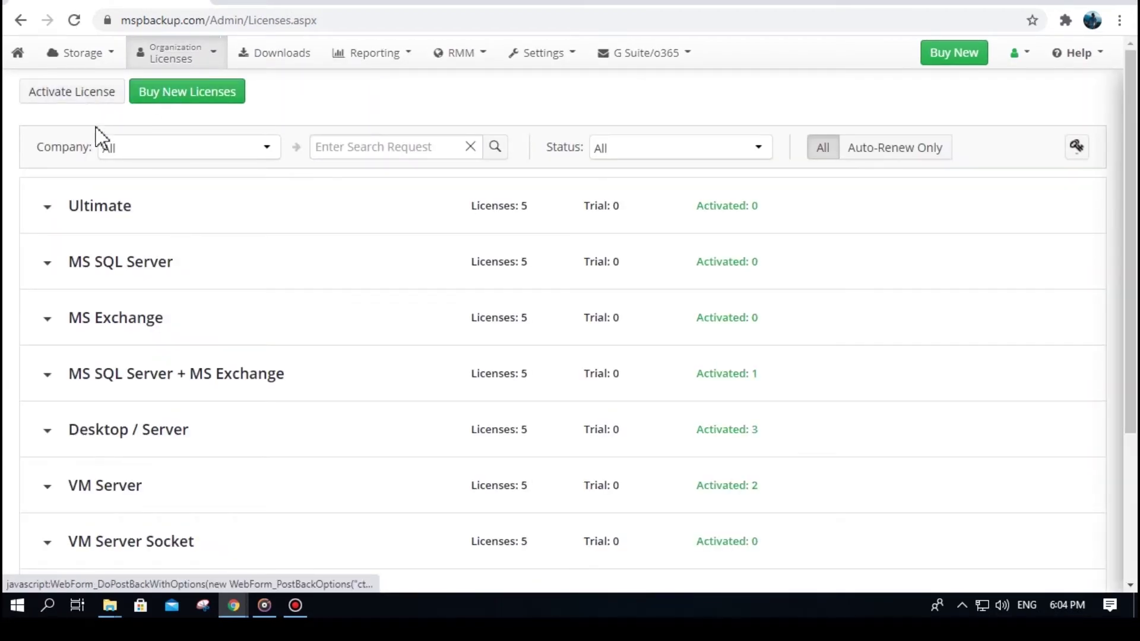
{"action": "left_click", "coordinate": [158, 216]}
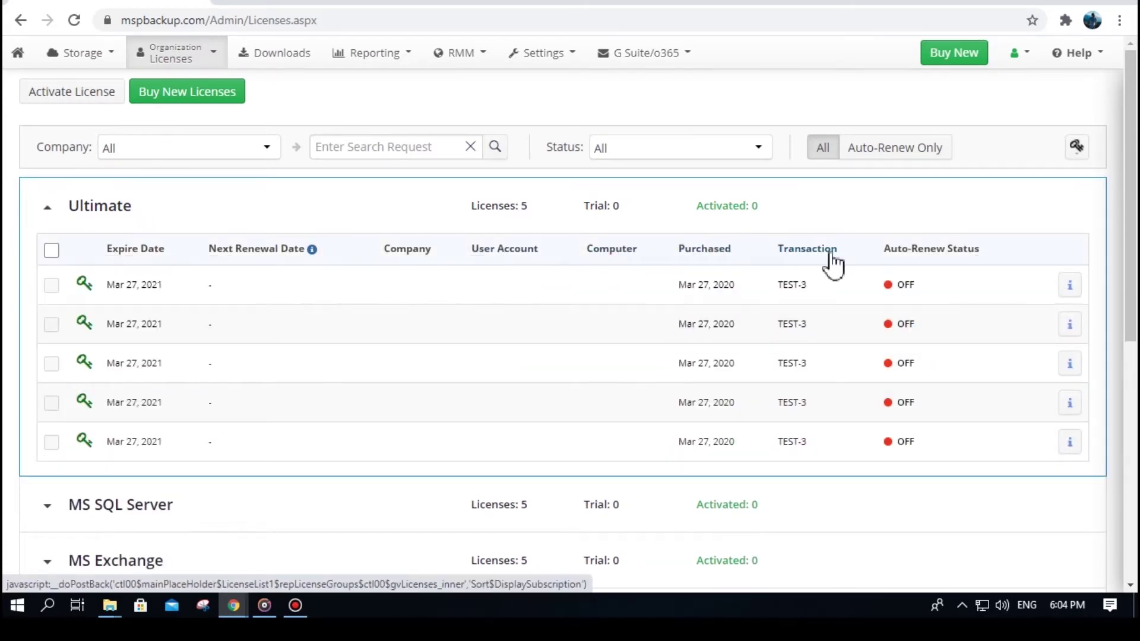
Open the Barnes company's settings and review its allowed editions, license settings, backup destinations and backup notifications
{"action": "left_click", "coordinate": [201, 52]}
{"action": "left_click", "coordinate": [190, 149]}
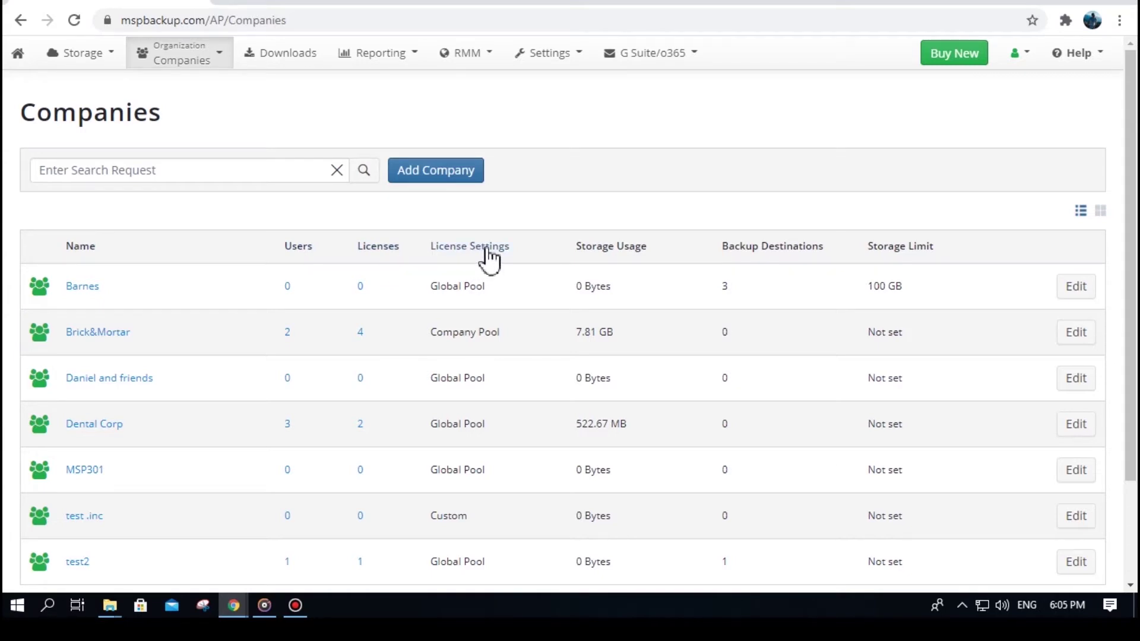
{"action": "left_click", "coordinate": [1076, 288]}
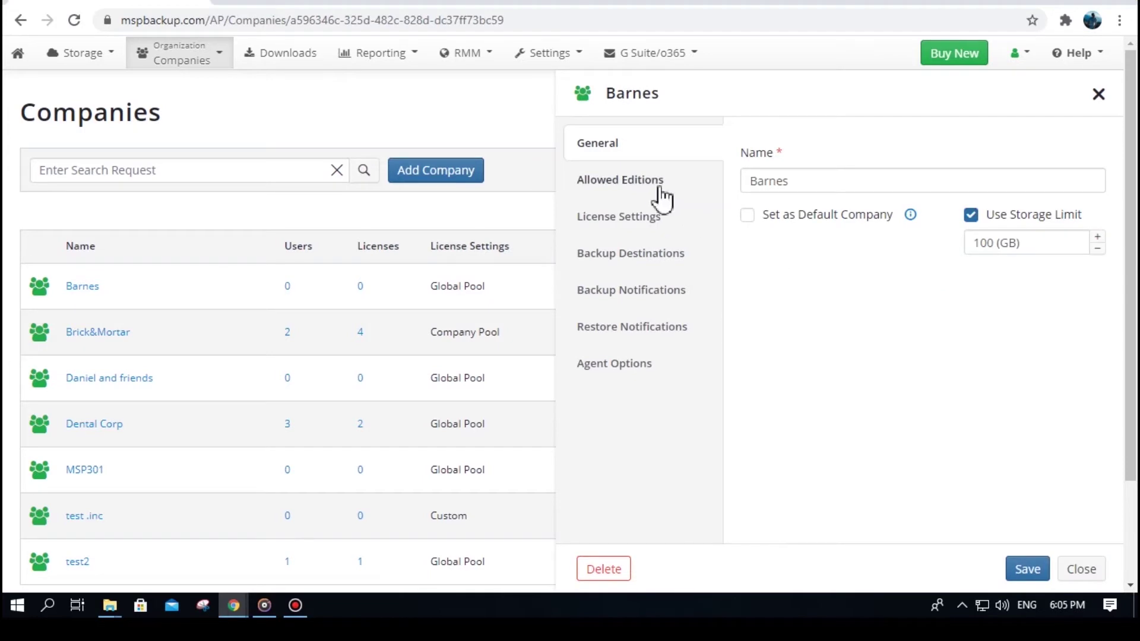
{"action": "left_click", "coordinate": [661, 189]}
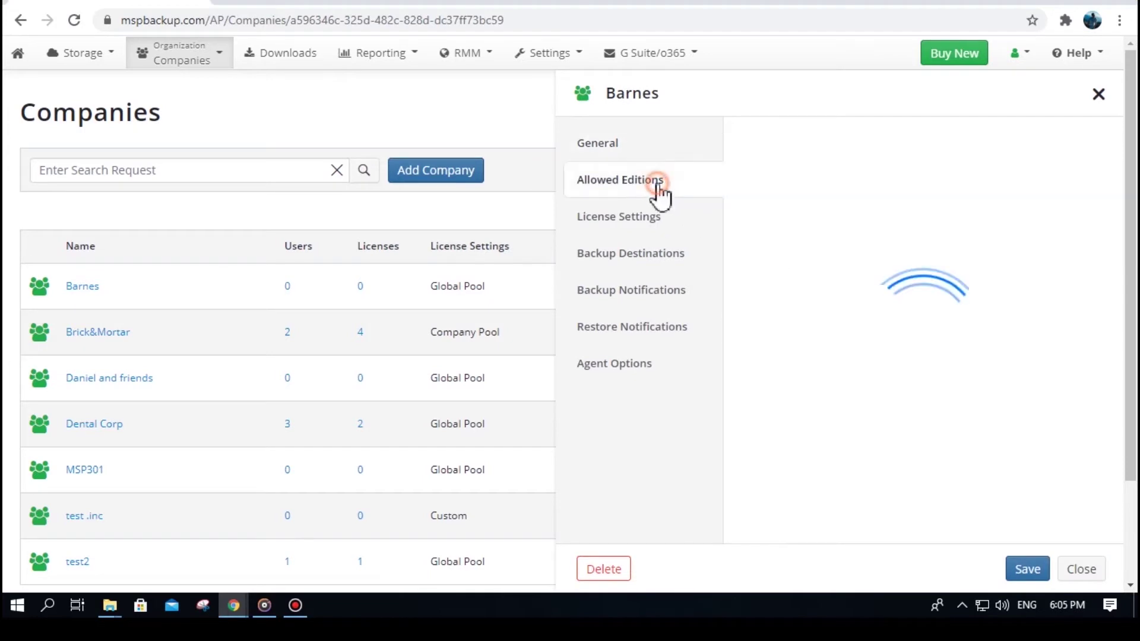
{"action": "left_click", "coordinate": [656, 229]}
{"action": "left_click", "coordinate": [653, 256]}
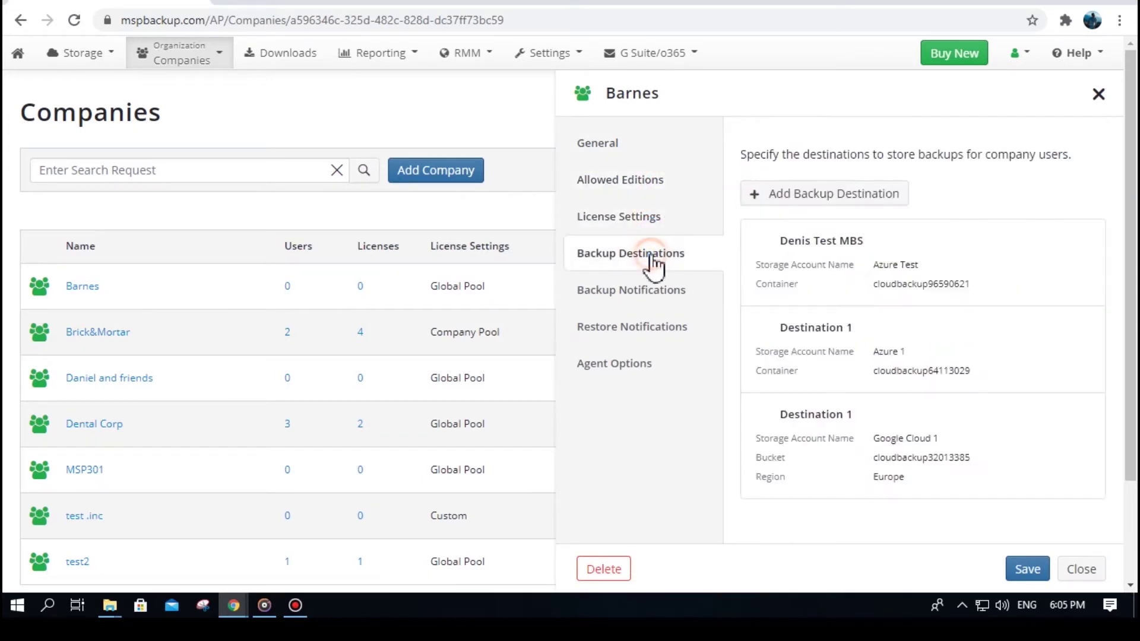
{"action": "left_click", "coordinate": [653, 291]}
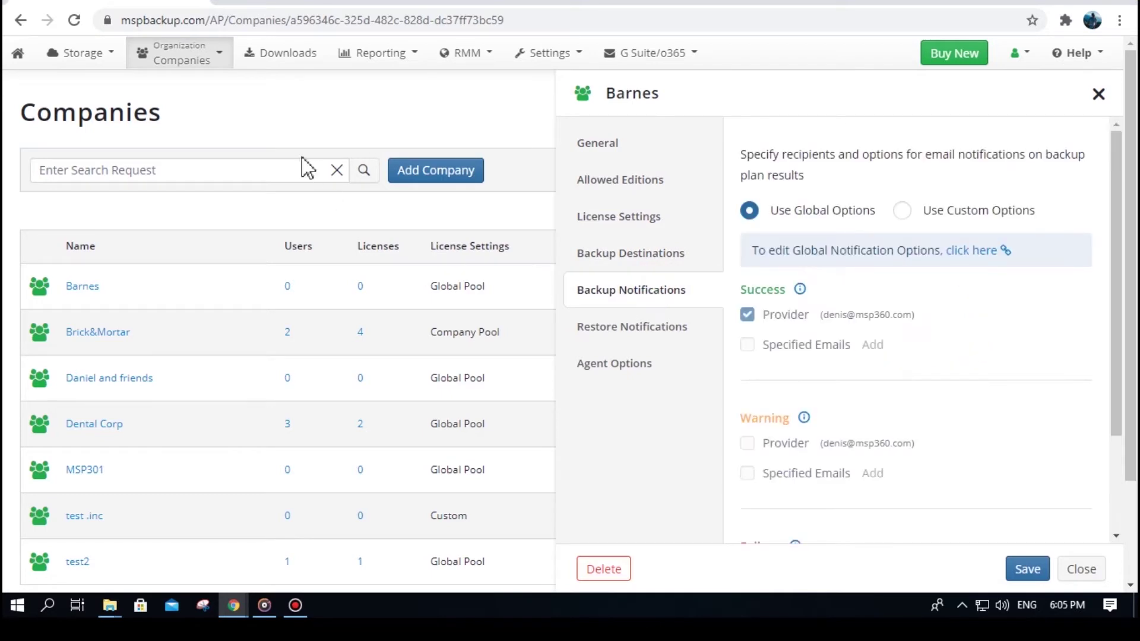
Start creating an administrator and review the available company access options and the full list of permissions
{"action": "left_click", "coordinate": [199, 62]}
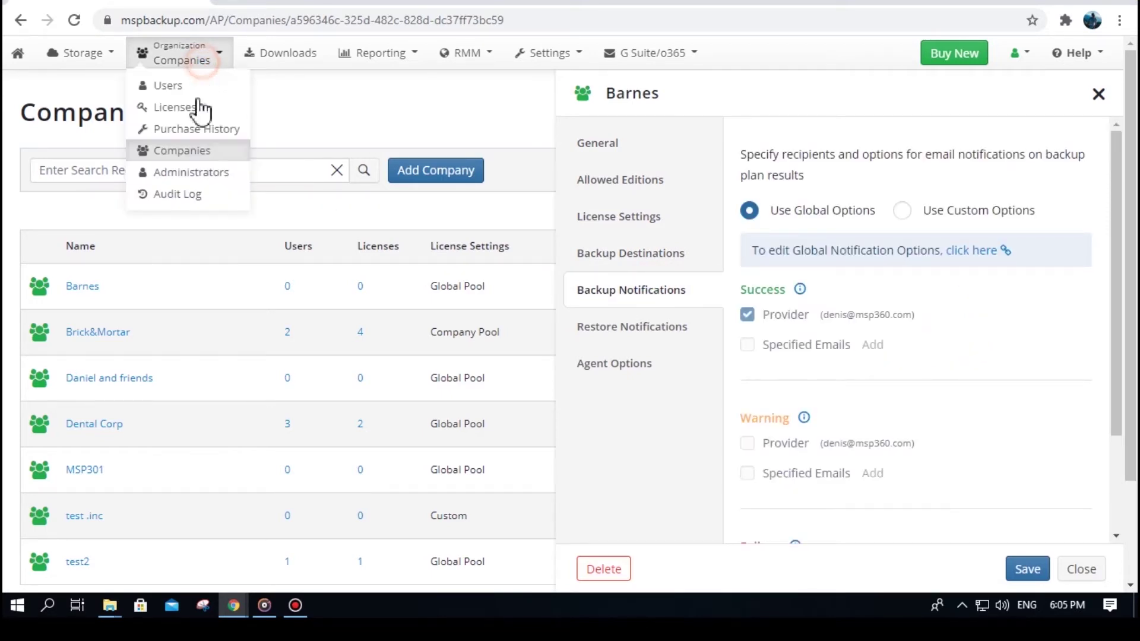
{"action": "left_click", "coordinate": [201, 173]}
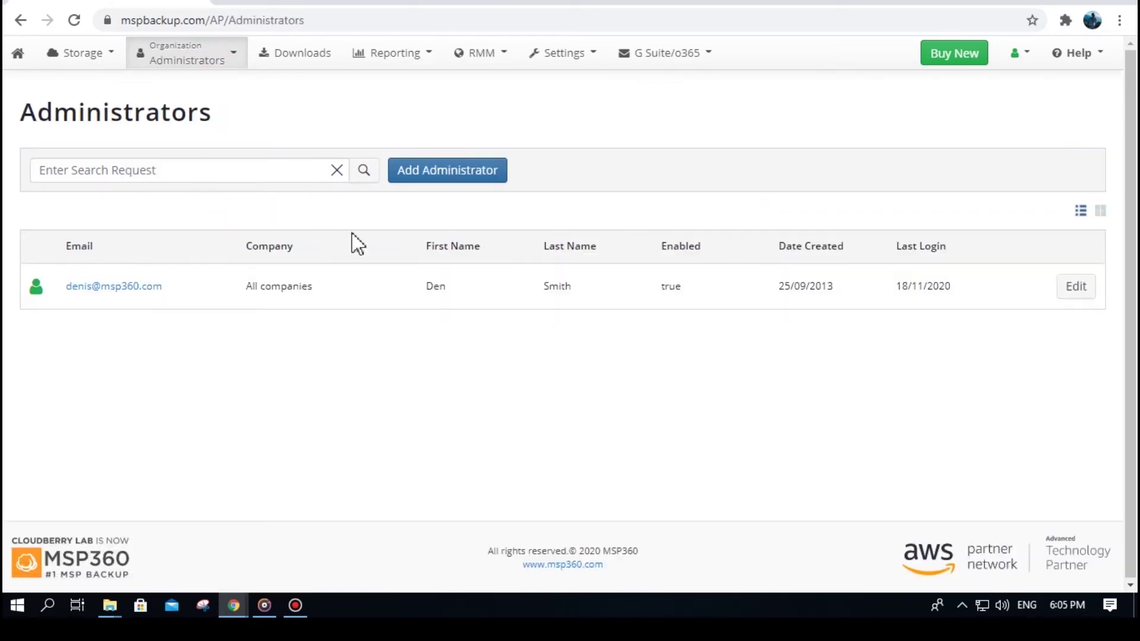
{"action": "left_click", "coordinate": [467, 186]}
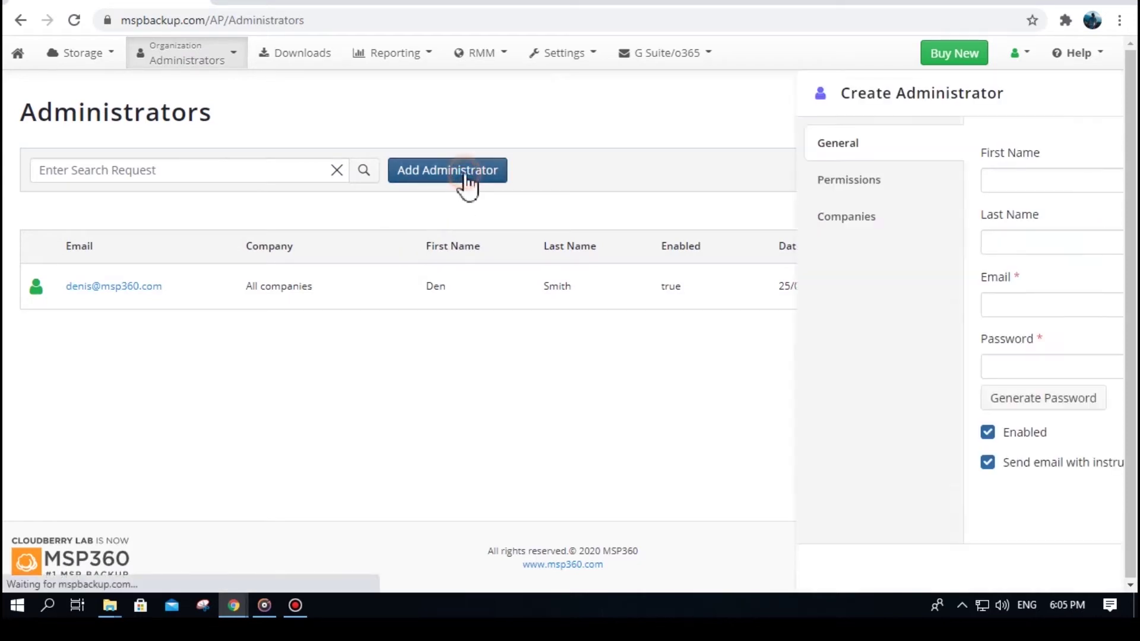
{"action": "left_click", "coordinate": [603, 179]}
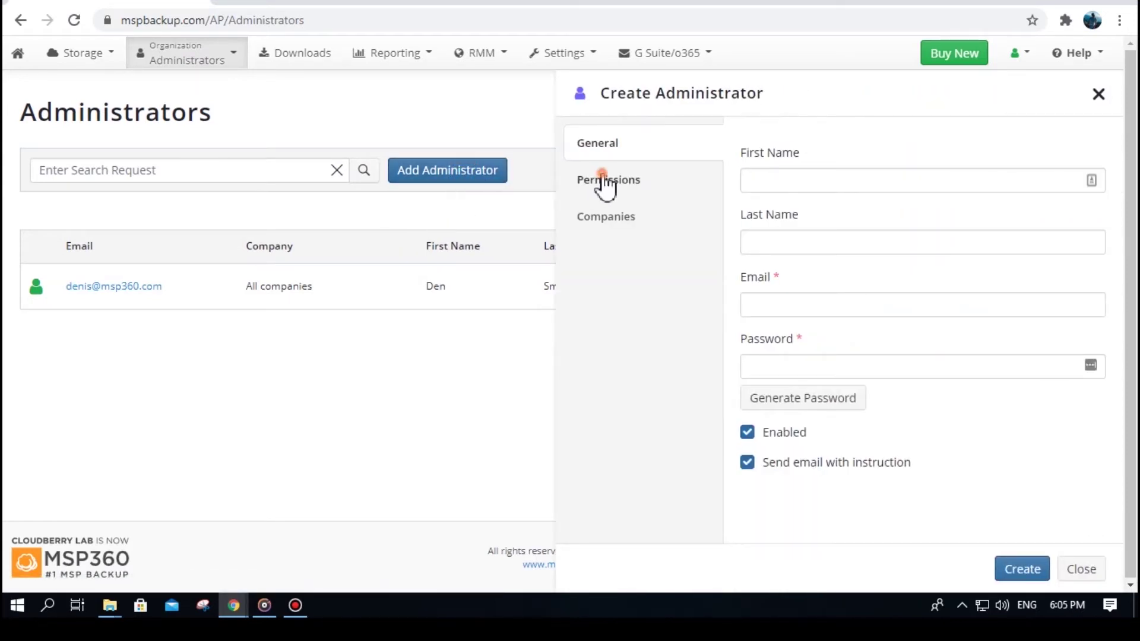
{"action": "left_click", "coordinate": [616, 217]}
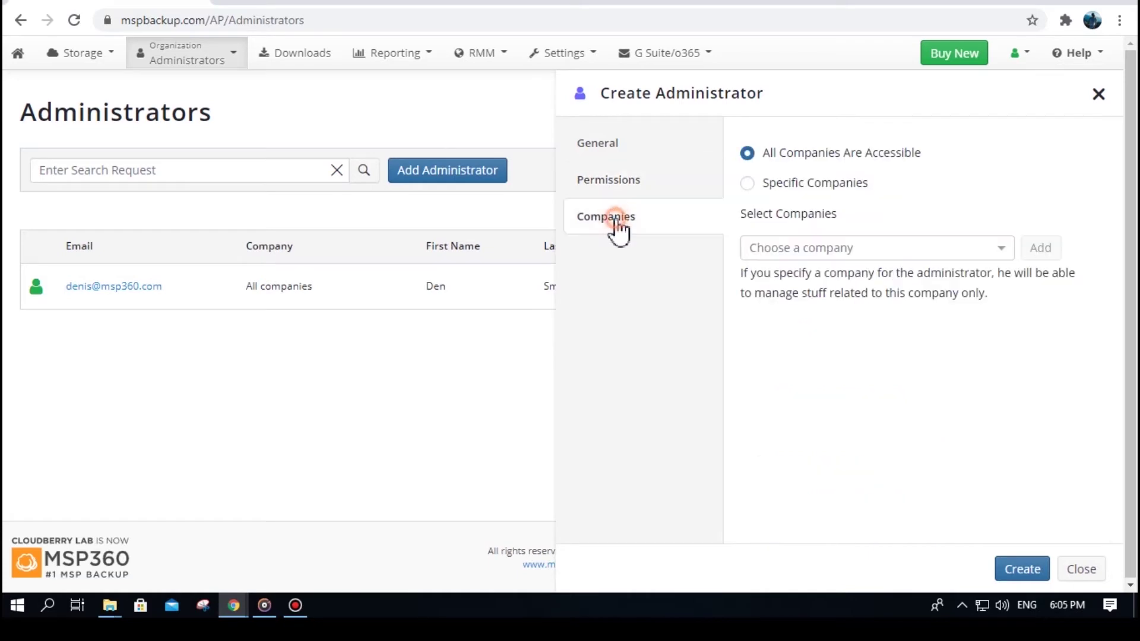
{"action": "left_click", "coordinate": [617, 181]}
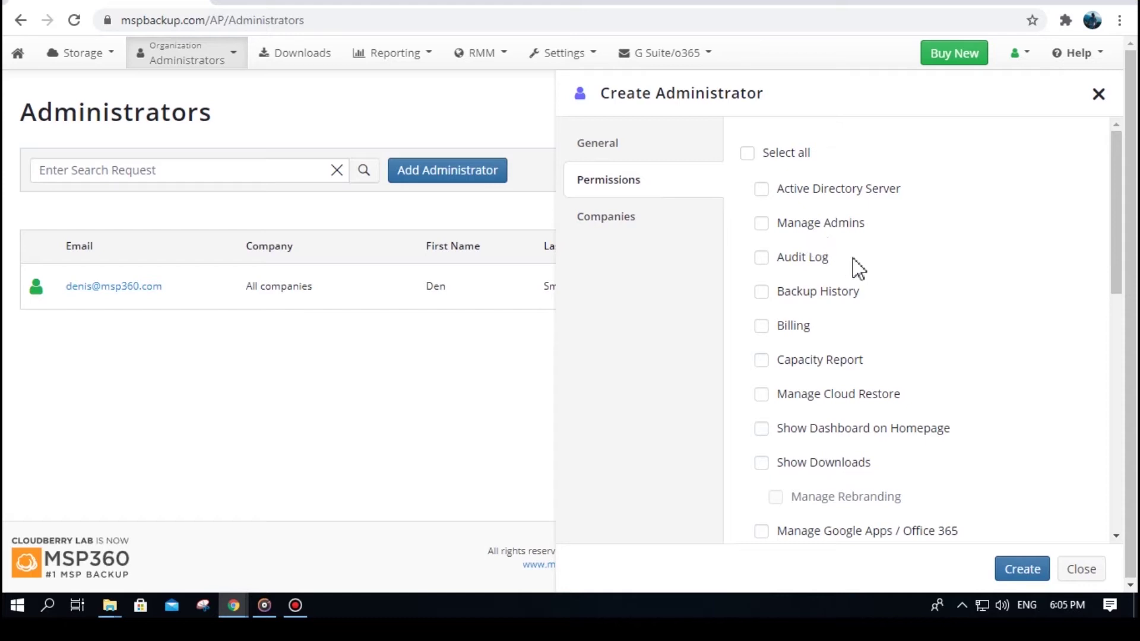
{"action": "scroll", "coordinate": [853, 257], "scroll_direction": "down", "scroll_amount": 4}
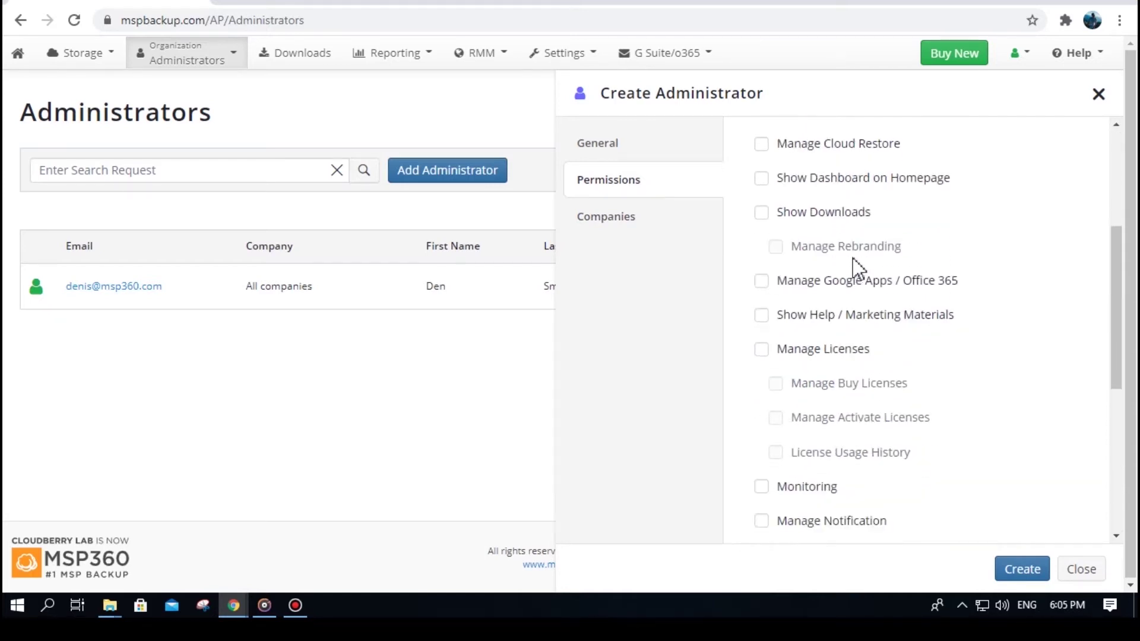
{"action": "scroll", "coordinate": [853, 259], "scroll_direction": "down", "scroll_amount": 5}
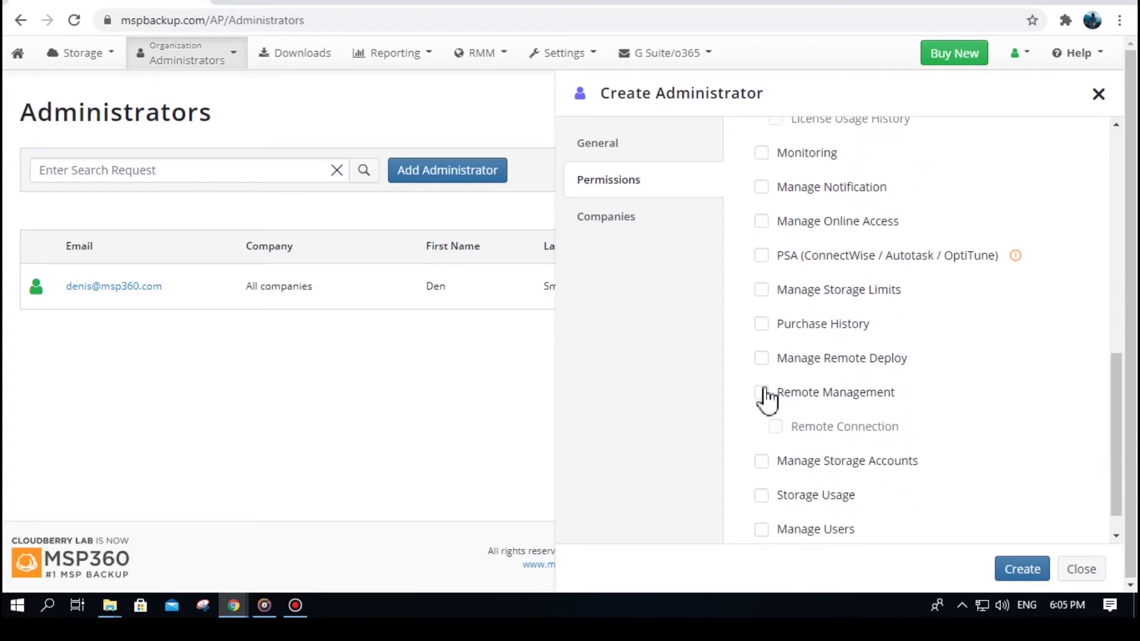
Try toggling the Remote Management and Purchase History permissions for the new administrator
{"action": "left_click", "coordinate": [762, 392]}
{"action": "left_click", "coordinate": [763, 393]}
{"action": "scroll", "coordinate": [763, 398], "scroll_direction": "up", "scroll_amount": 4}
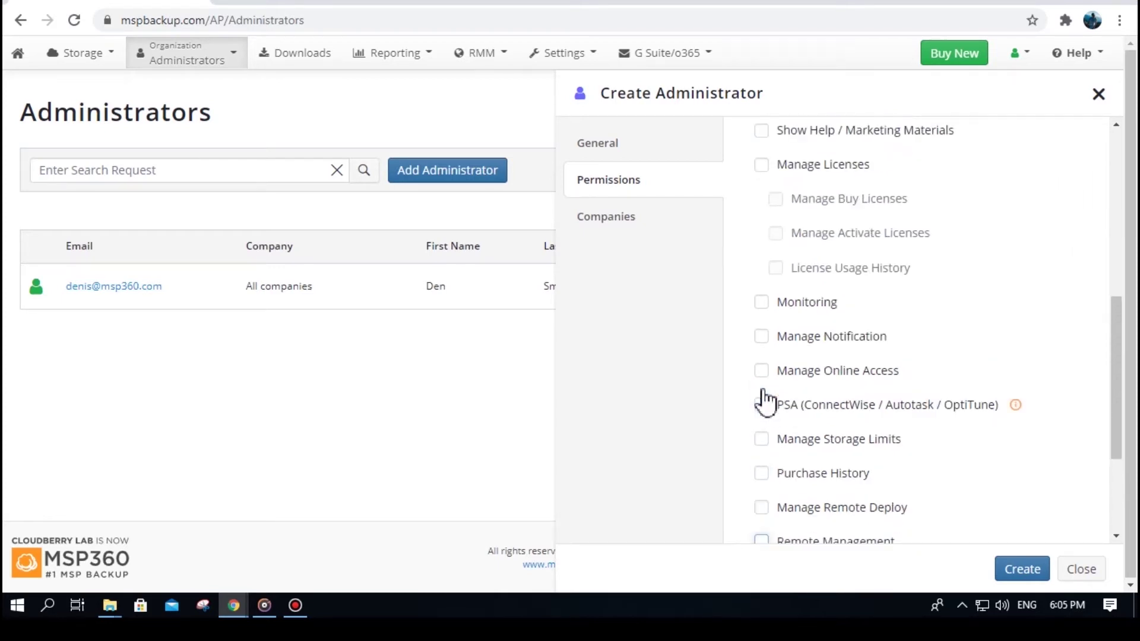
{"action": "scroll", "coordinate": [770, 456], "scroll_direction": "down", "scroll_amount": 1}
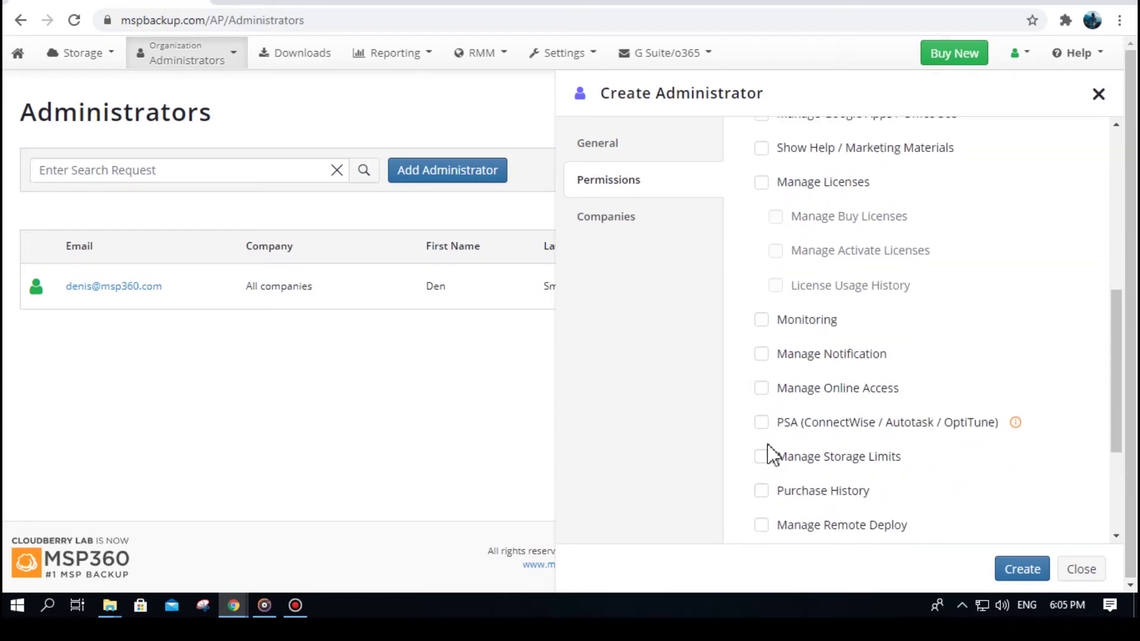
{"action": "left_click", "coordinate": [762, 491]}
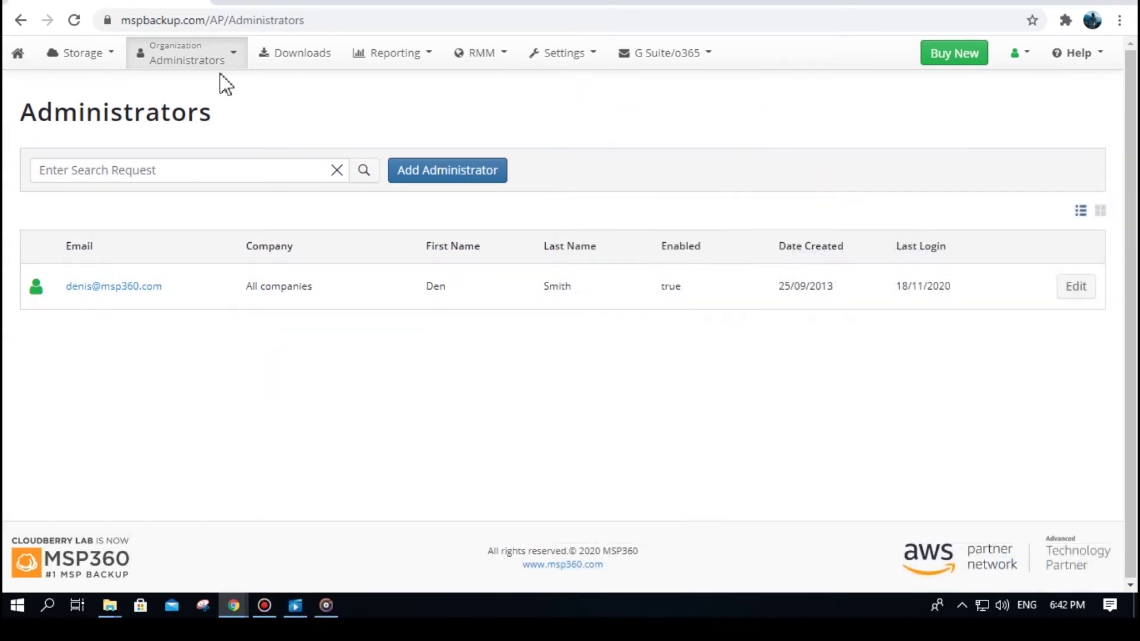
{"action": "left_click", "coordinate": [228, 56]}
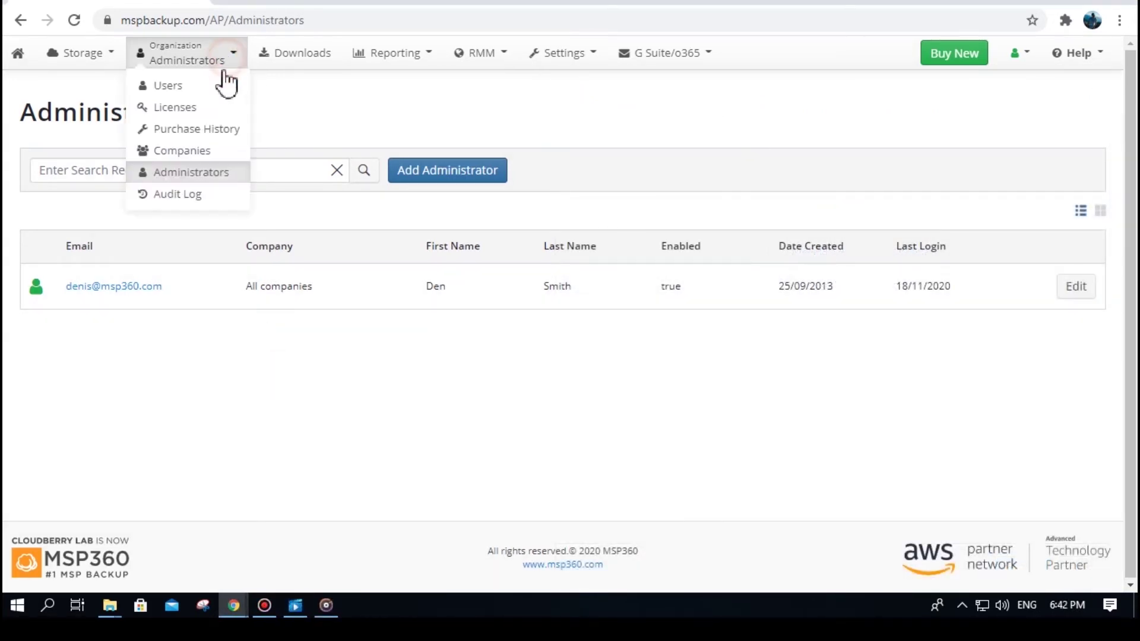
{"action": "left_click", "coordinate": [190, 209]}
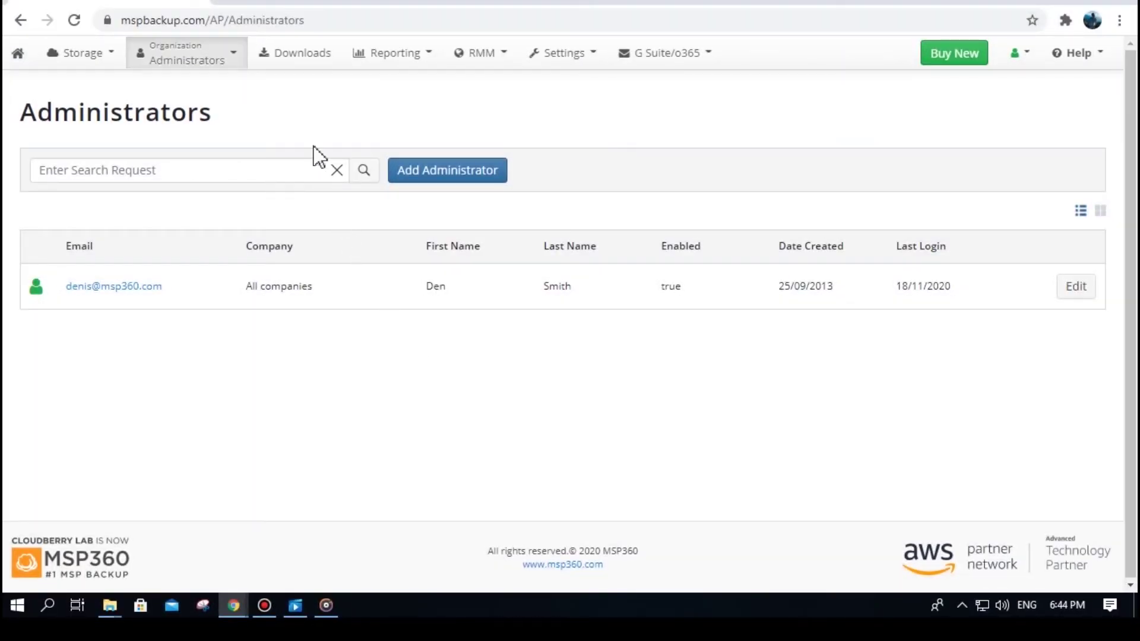
Review the backup client builds in Downloads, reopen them from the dashboard's new client version notice and show their options
{"action": "left_click", "coordinate": [308, 62]}
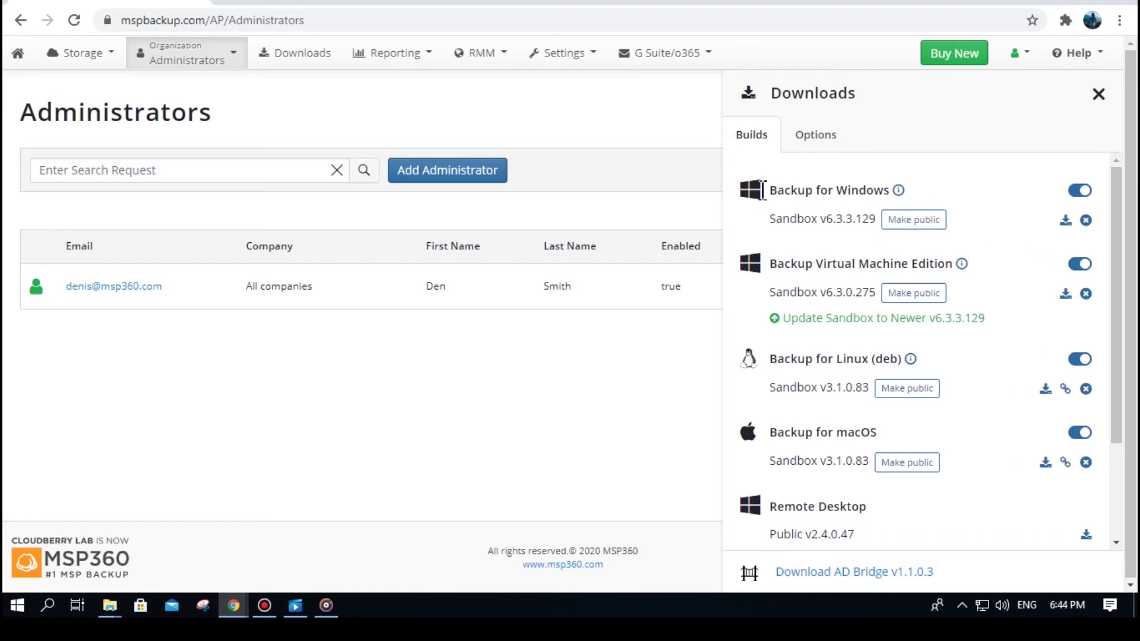
{"action": "left_click", "coordinate": [341, 2]}
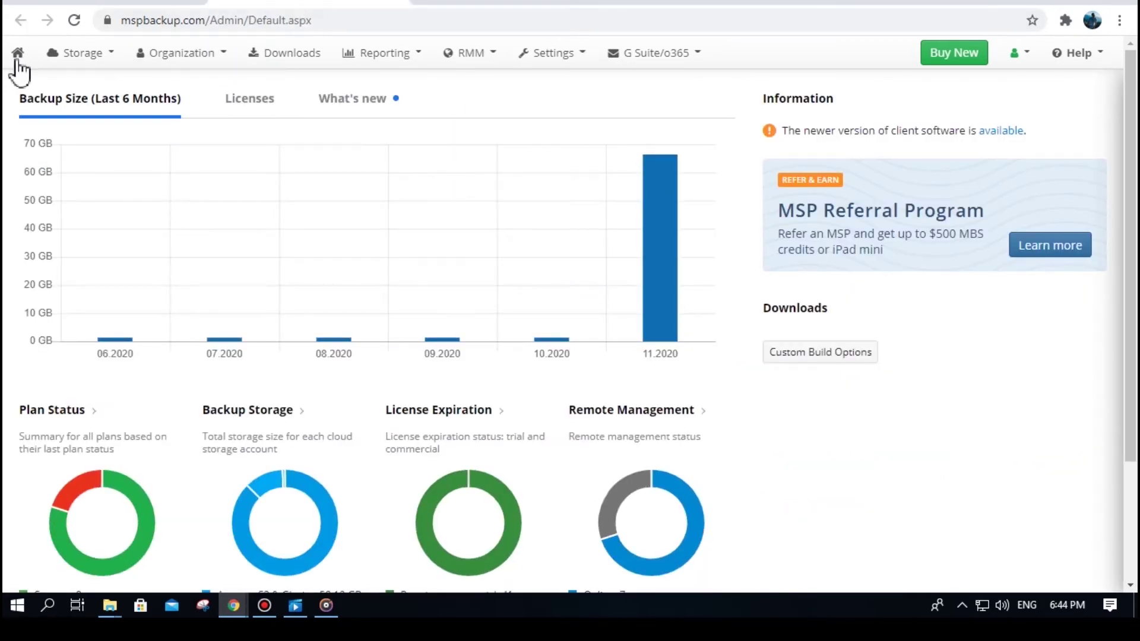
{"action": "left_click", "coordinate": [1003, 138]}
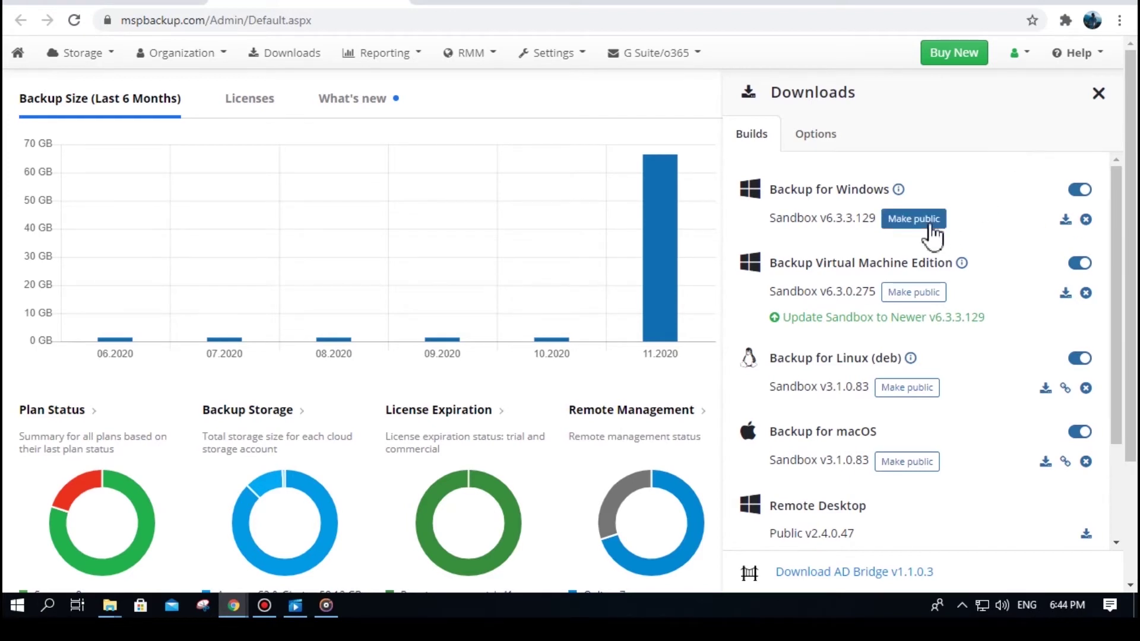
{"action": "left_click", "coordinate": [822, 135]}
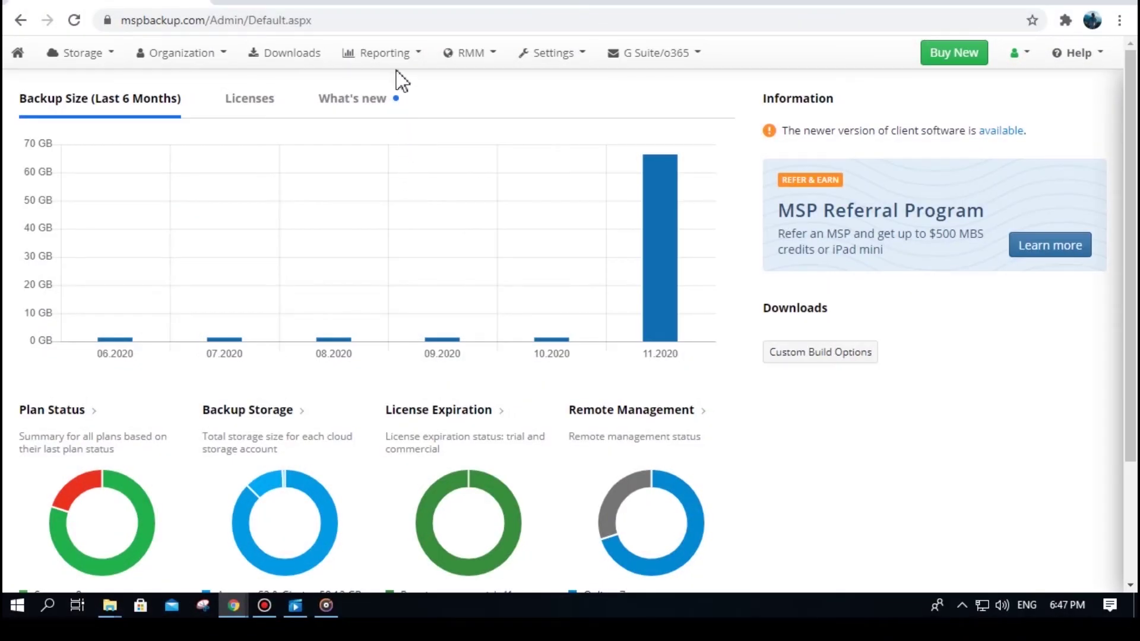
Review the Plan Report Settings and the global backup and restore notification options
{"action": "left_click", "coordinate": [394, 60]}
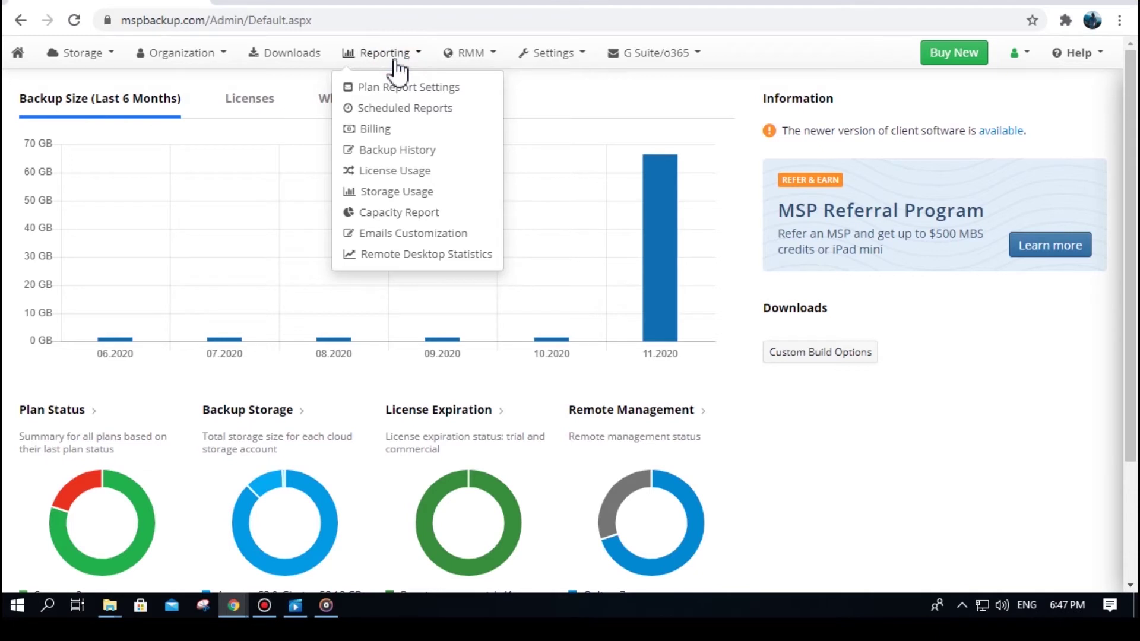
{"action": "left_click", "coordinate": [396, 103]}
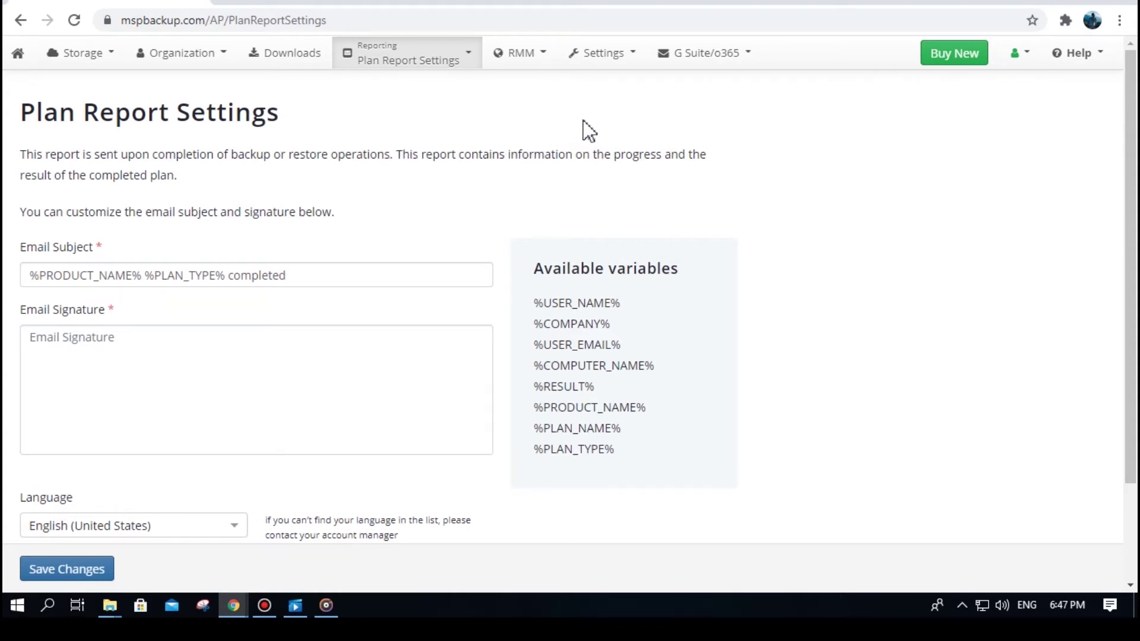
{"action": "left_click", "coordinate": [621, 62]}
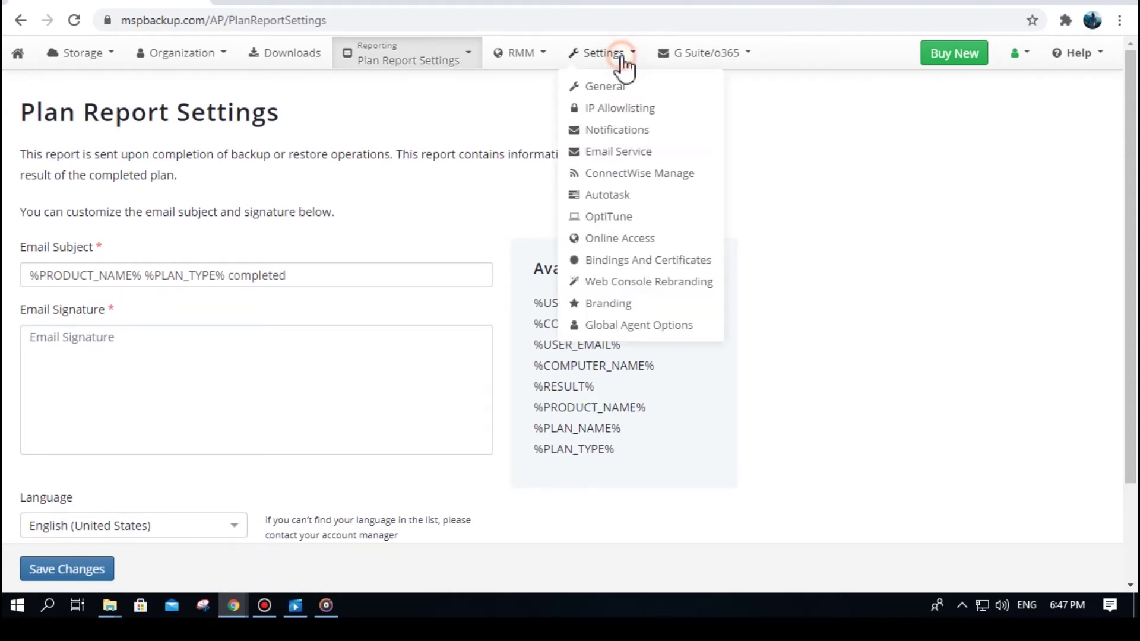
{"action": "left_click", "coordinate": [617, 131]}
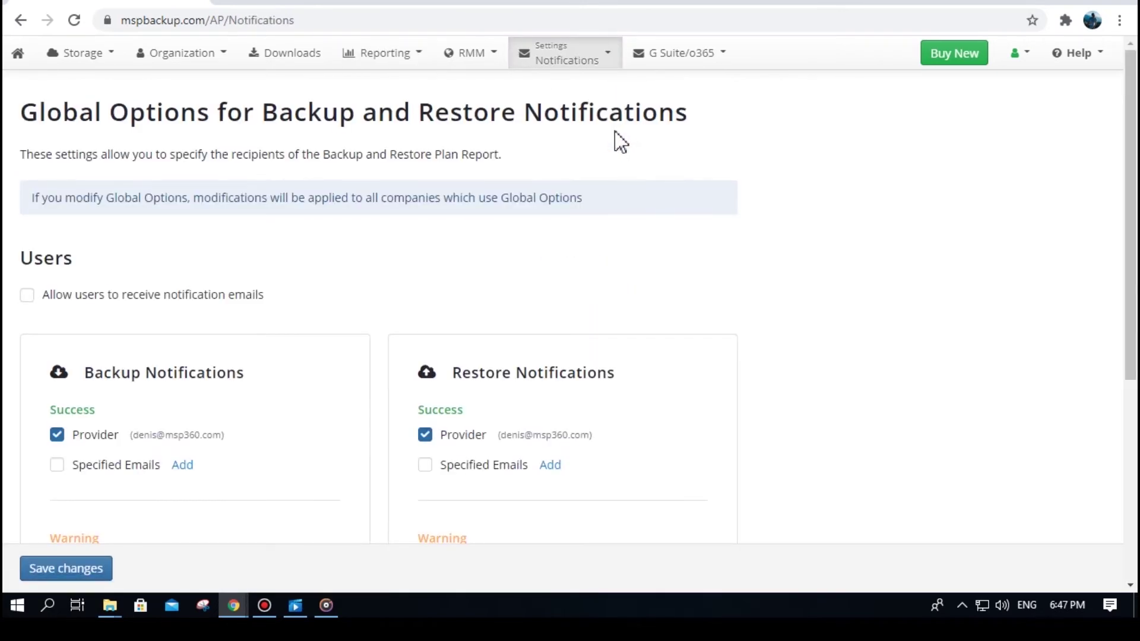
{"action": "scroll", "coordinate": [619, 138], "scroll_direction": "down", "scroll_amount": 1}
{"action": "scroll", "coordinate": [619, 137], "scroll_direction": "down", "scroll_amount": 2}
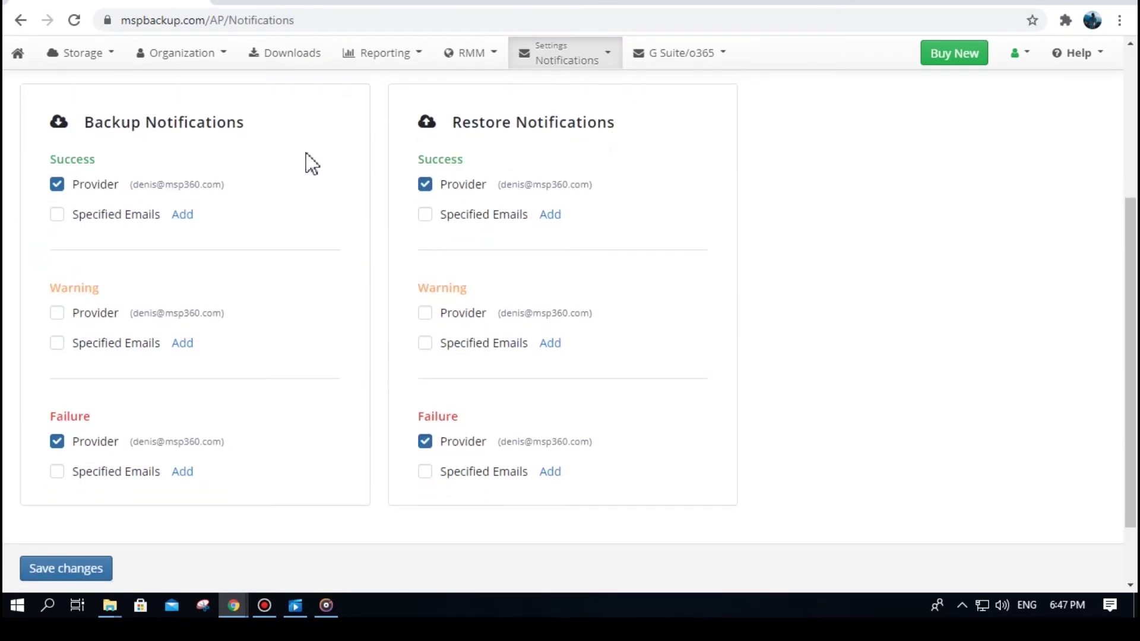
Open the Barnes company's settings and review its backup and restore notifications
{"action": "left_click", "coordinate": [190, 55]}
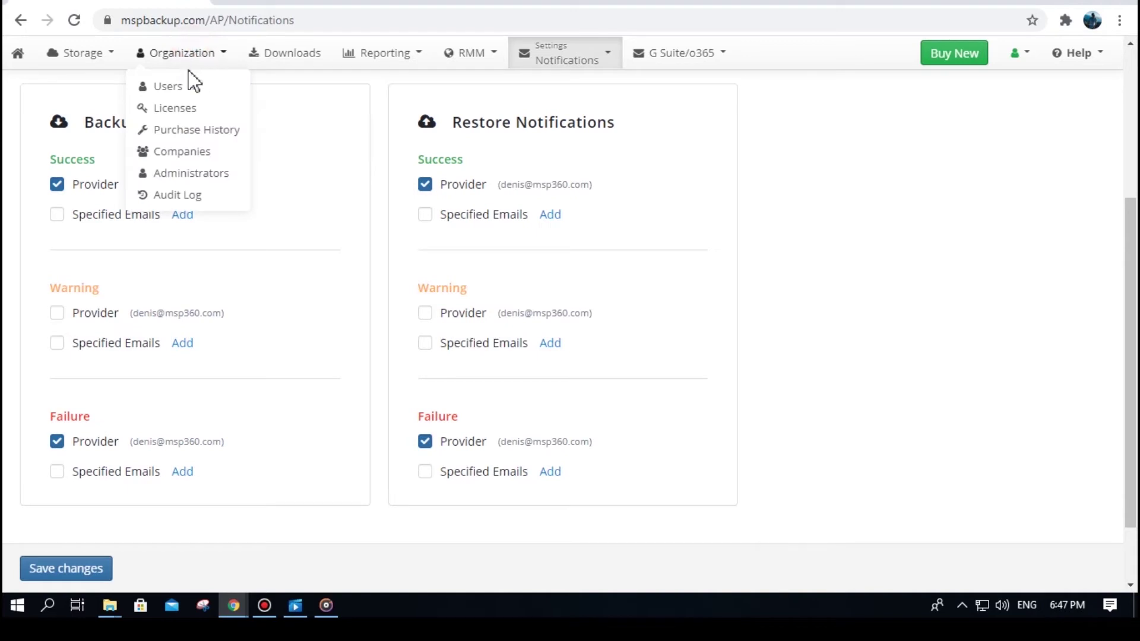
{"action": "left_click", "coordinate": [190, 156]}
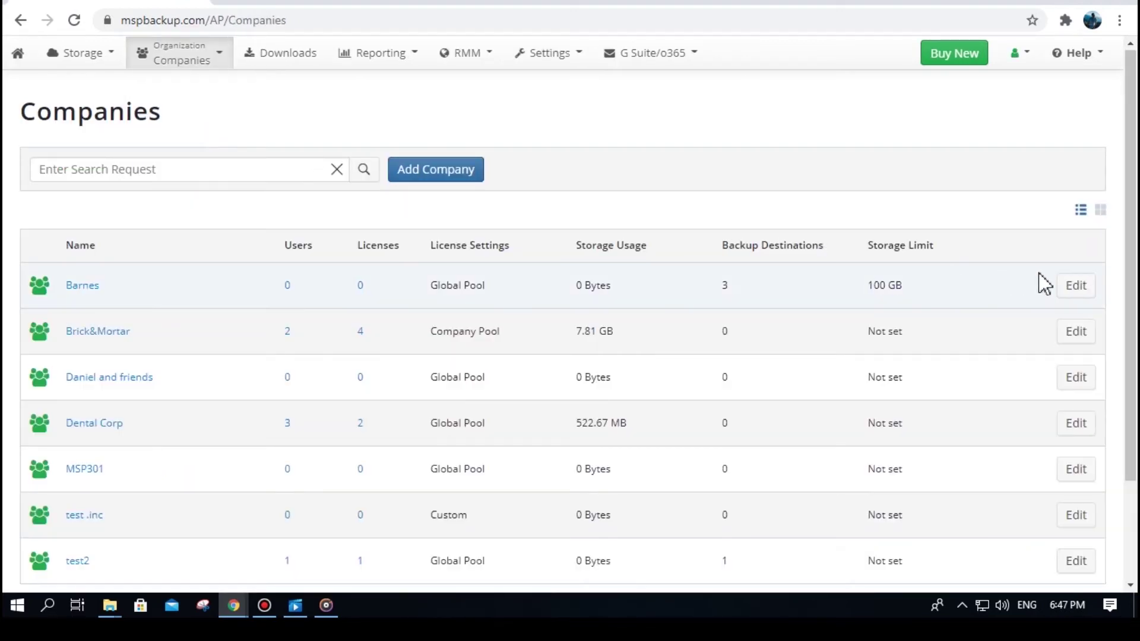
{"action": "left_click", "coordinate": [1077, 287]}
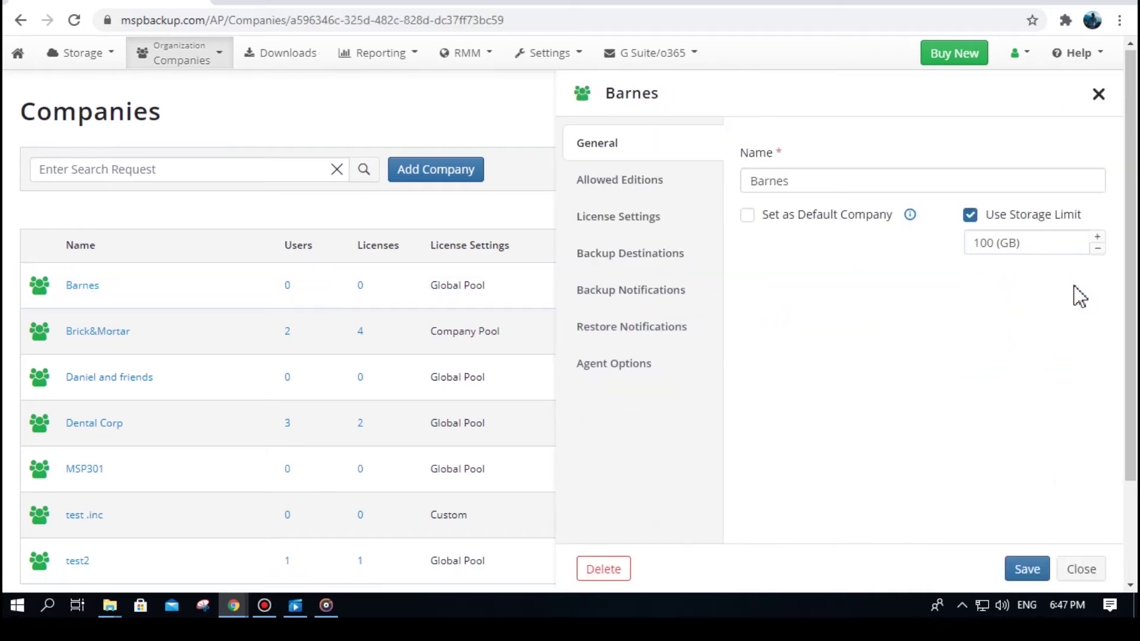
{"action": "left_click", "coordinate": [677, 287]}
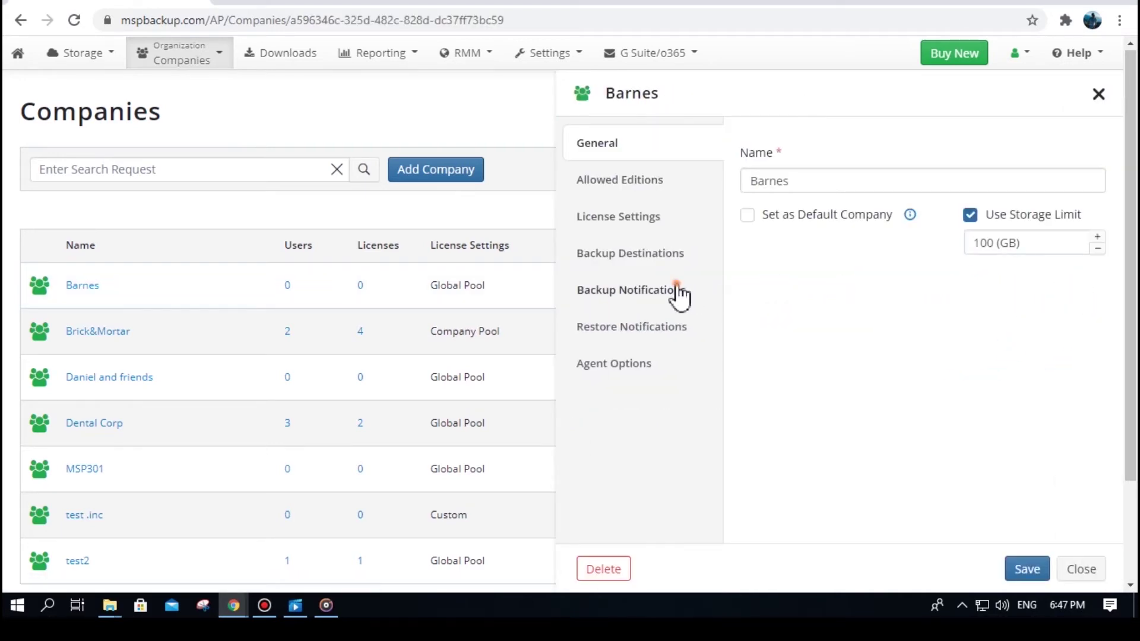
{"action": "left_click", "coordinate": [674, 328]}
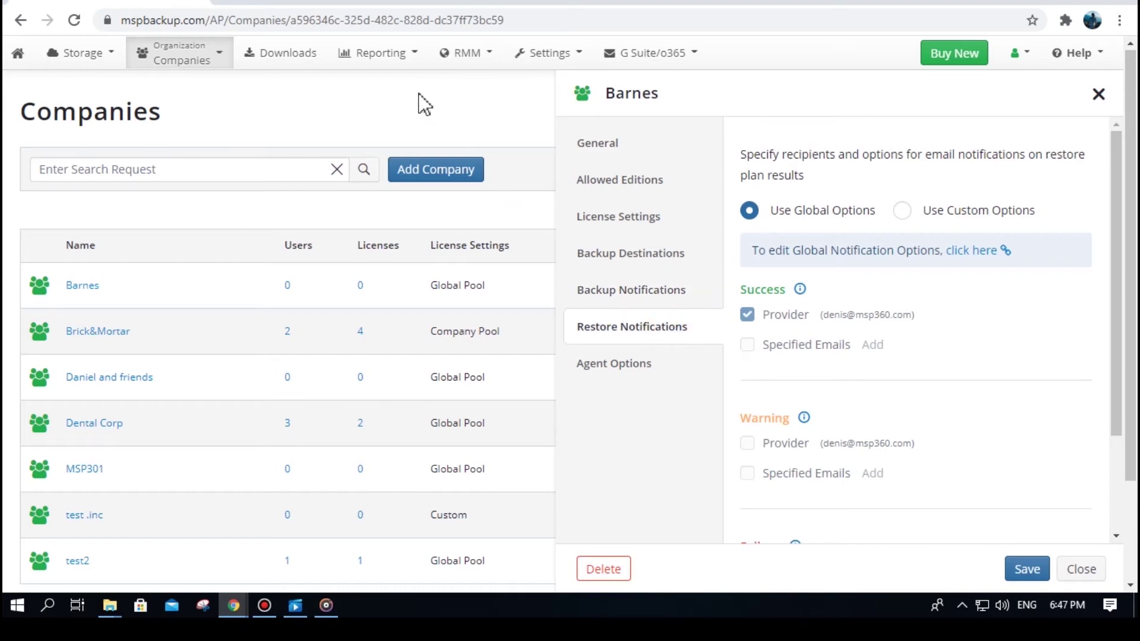
Open Scheduled Reports, start adding an email report to review the available report types, and close it without saving
{"action": "left_click", "coordinate": [389, 55]}
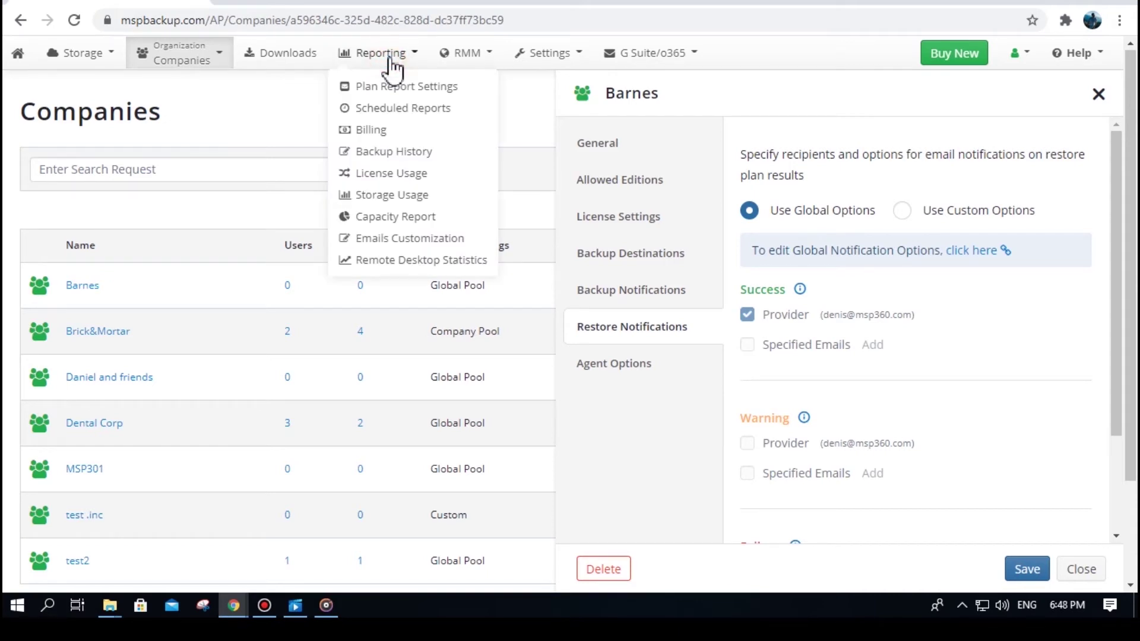
{"action": "left_click", "coordinate": [388, 108]}
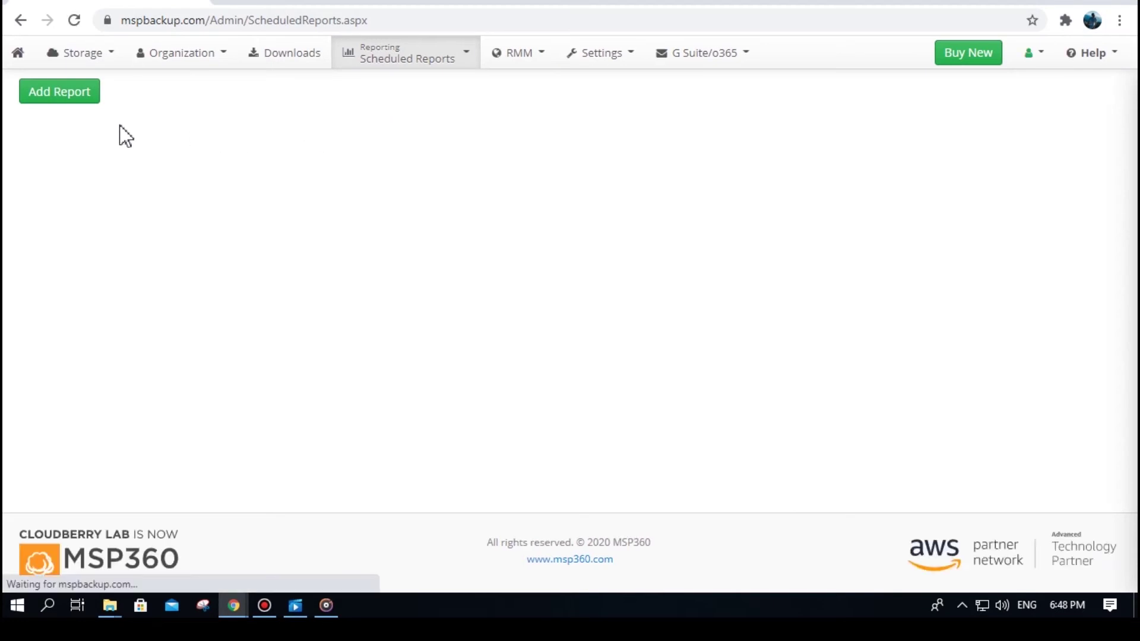
{"action": "left_click", "coordinate": [79, 101]}
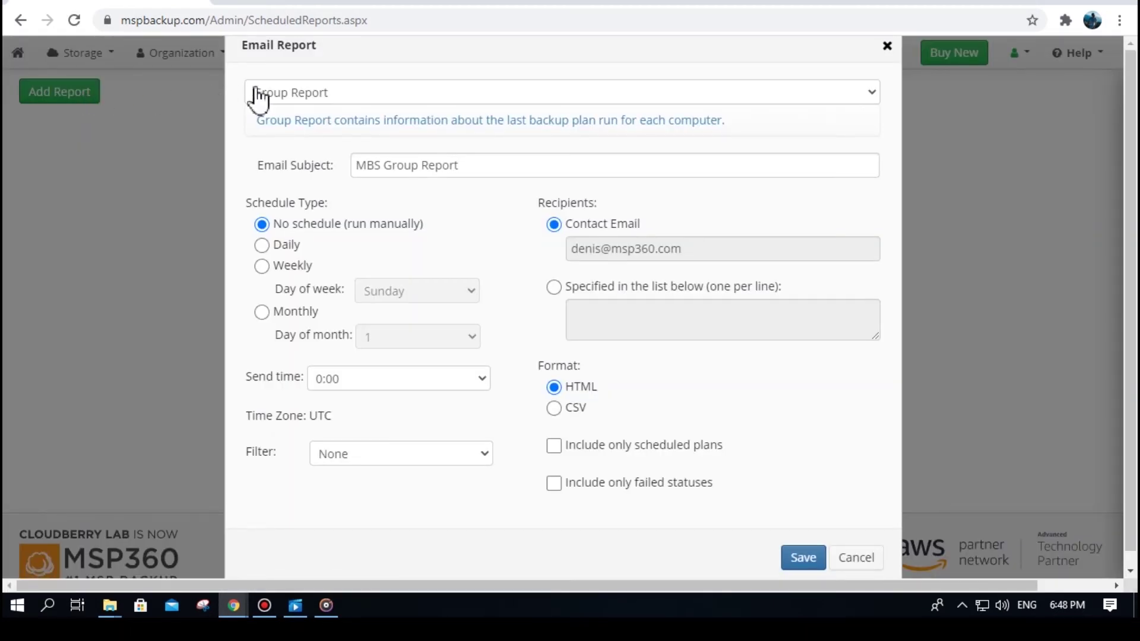
{"action": "left_click", "coordinate": [305, 92]}
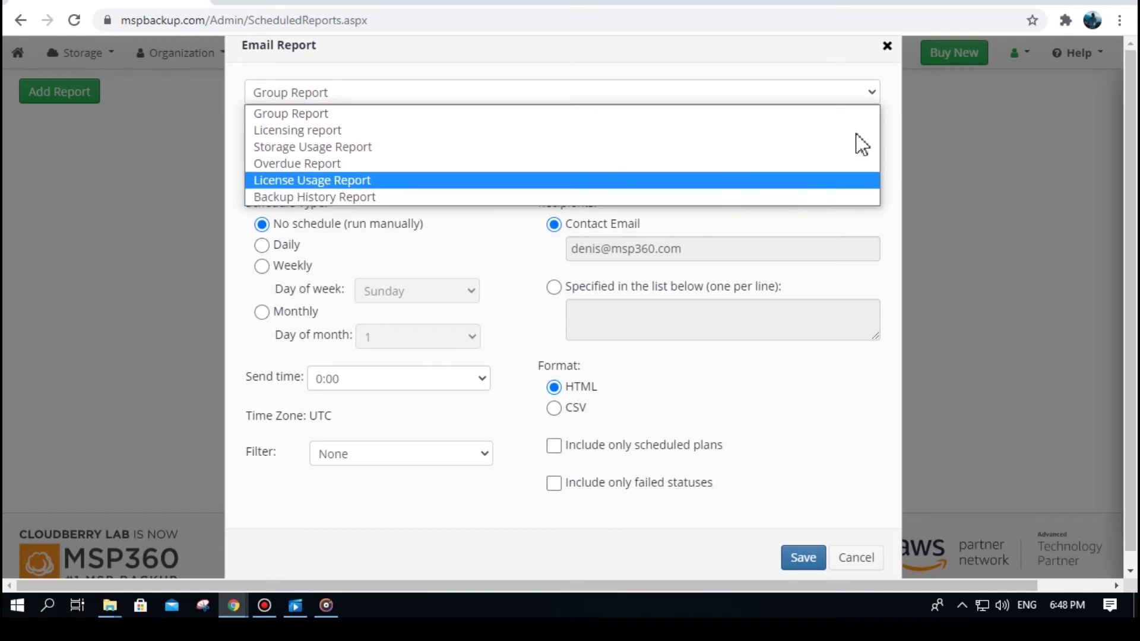
{"action": "left_click", "coordinate": [887, 47]}
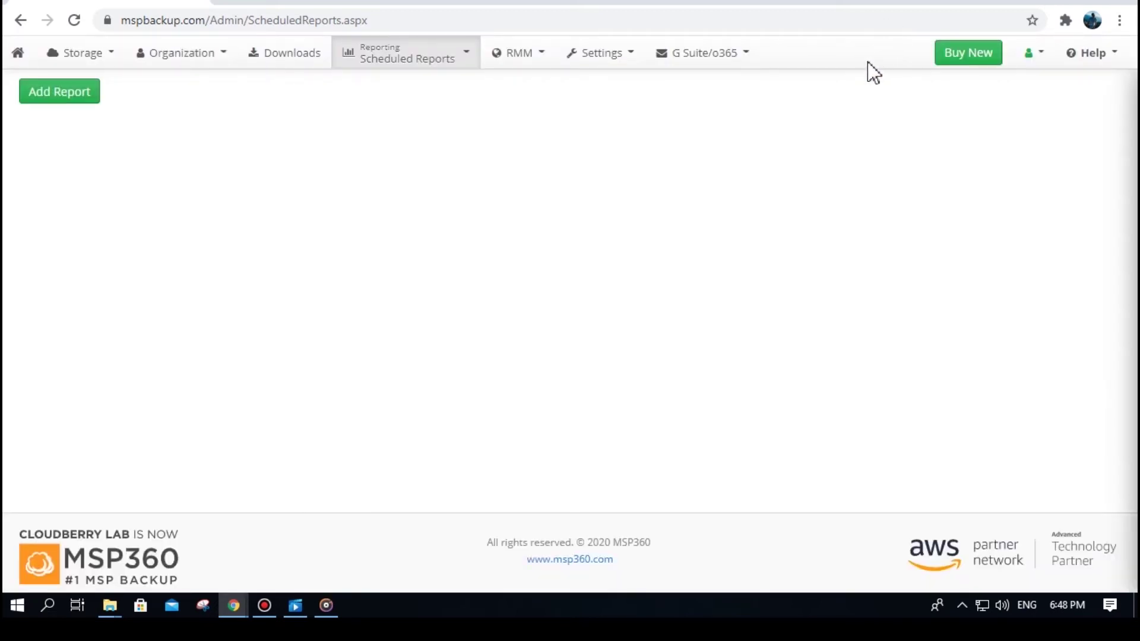
Open the Capacity Report and drill down into the S3 Backup Tests storage account and its User1 entry
{"action": "left_click", "coordinate": [610, 56]}
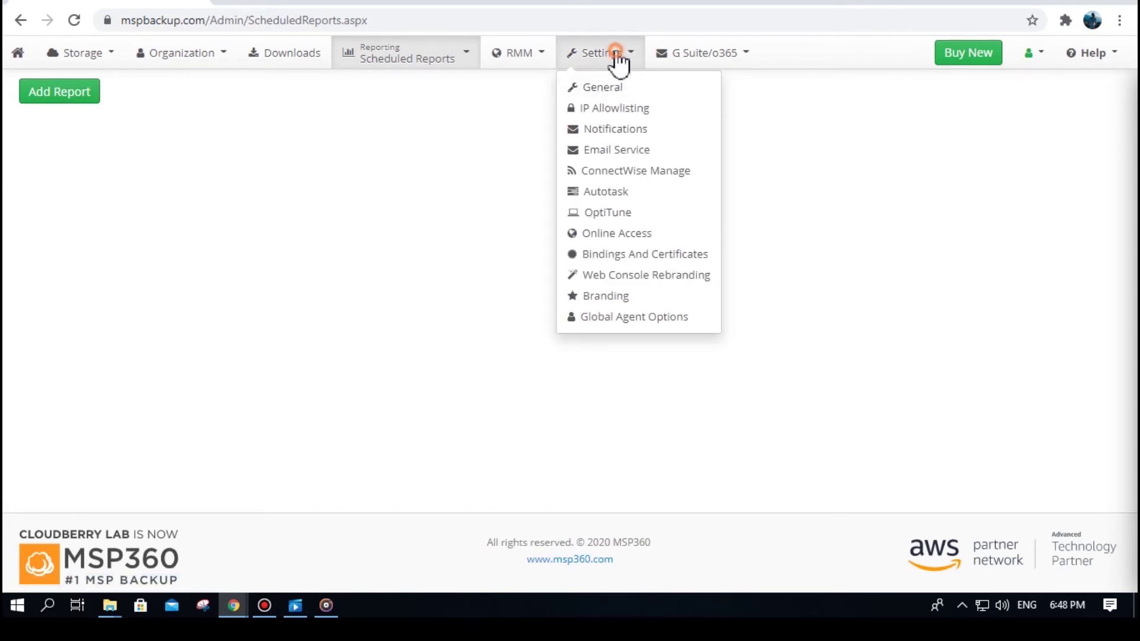
{"action": "left_click", "coordinate": [616, 60]}
{"action": "left_click", "coordinate": [441, 62]}
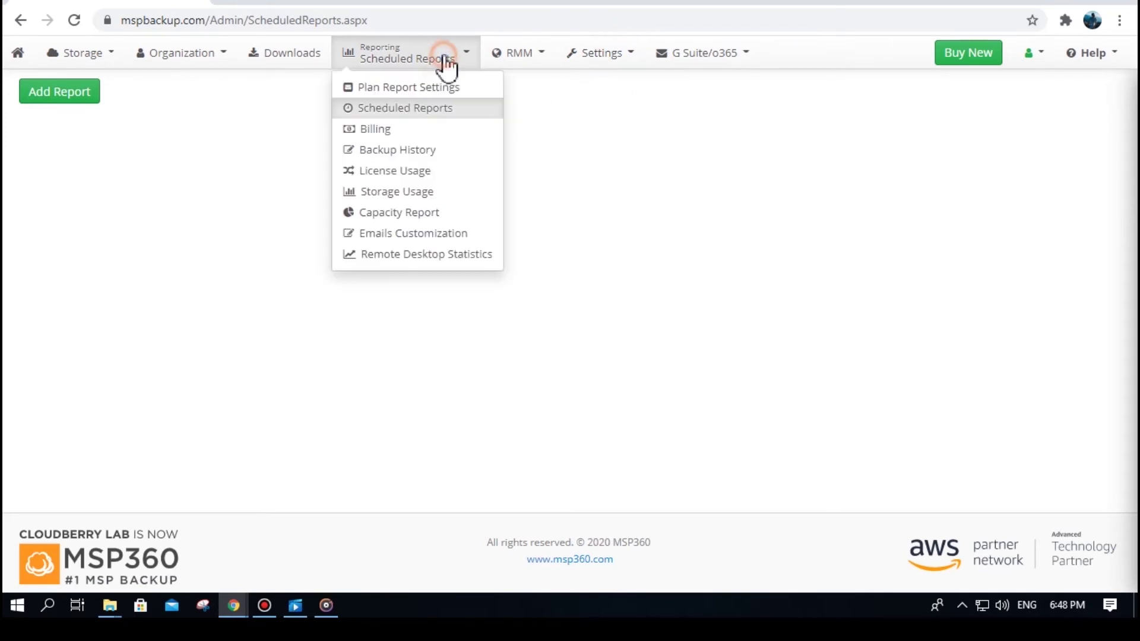
{"action": "left_click", "coordinate": [417, 222]}
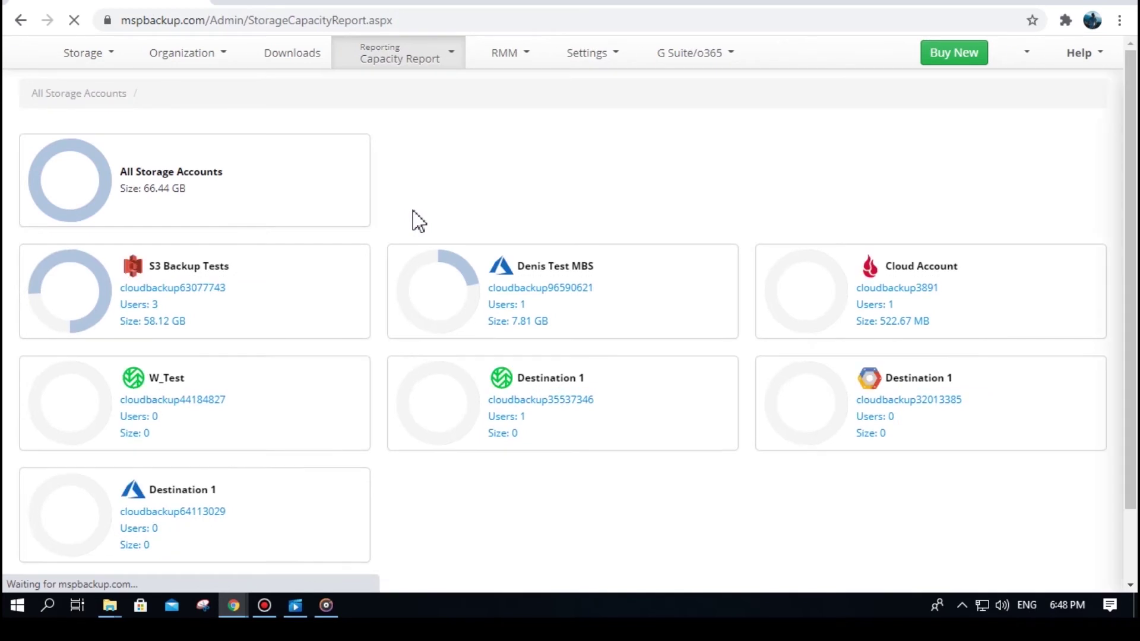
{"action": "left_click", "coordinate": [260, 299]}
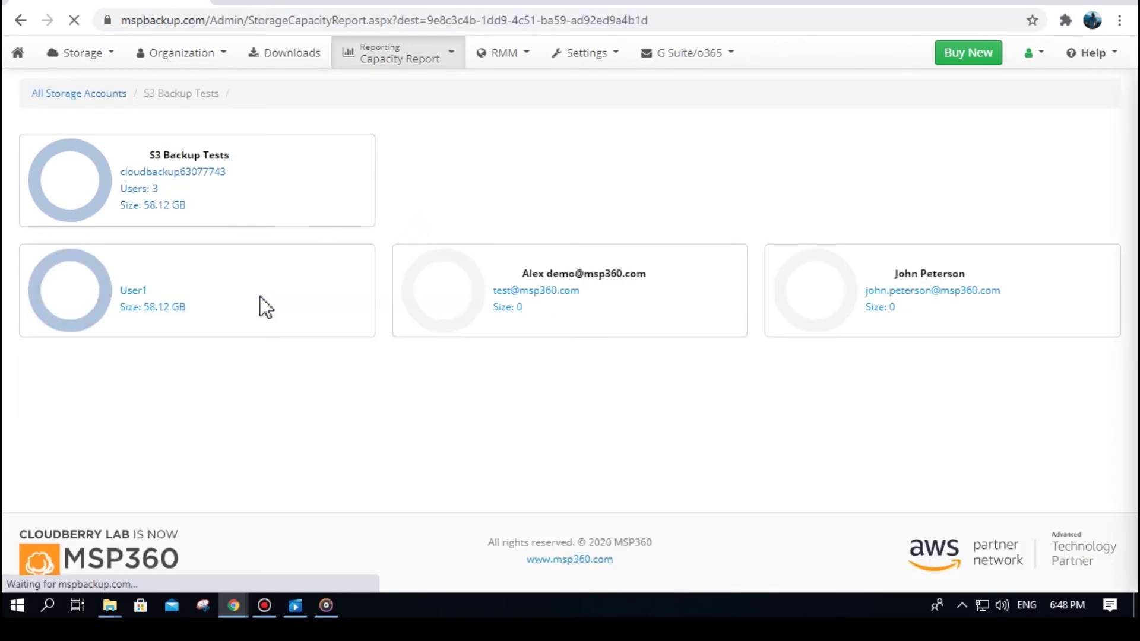
{"action": "left_click", "coordinate": [272, 305]}
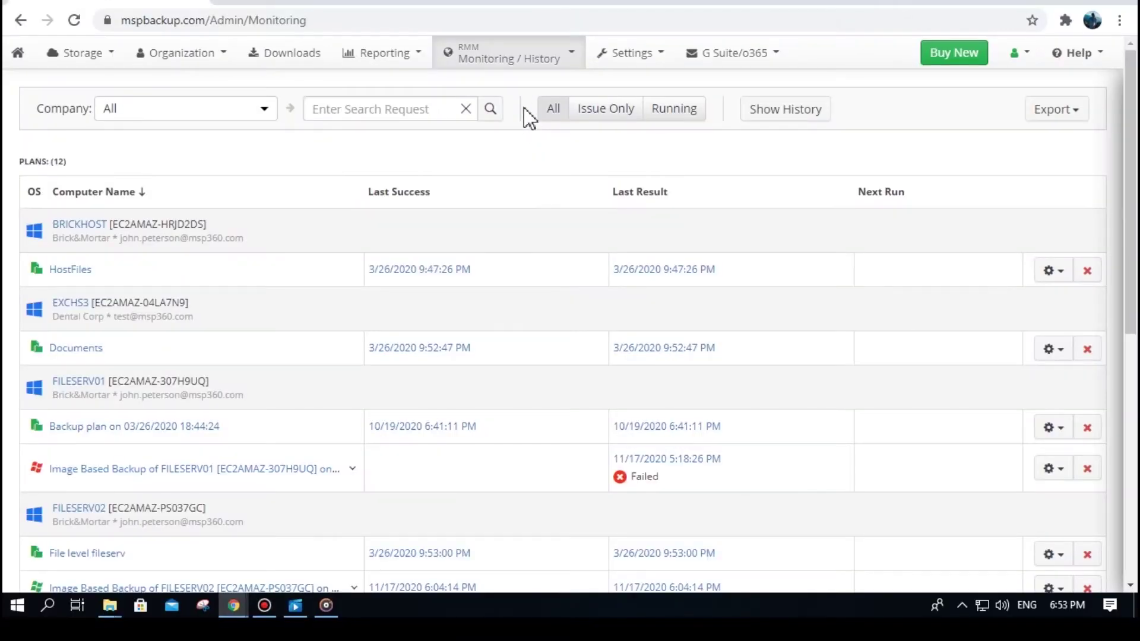
Review the RMM options and open Remote Management to examine the TestK-PC computer's plans, then close its details
{"action": "left_click", "coordinate": [518, 62]}
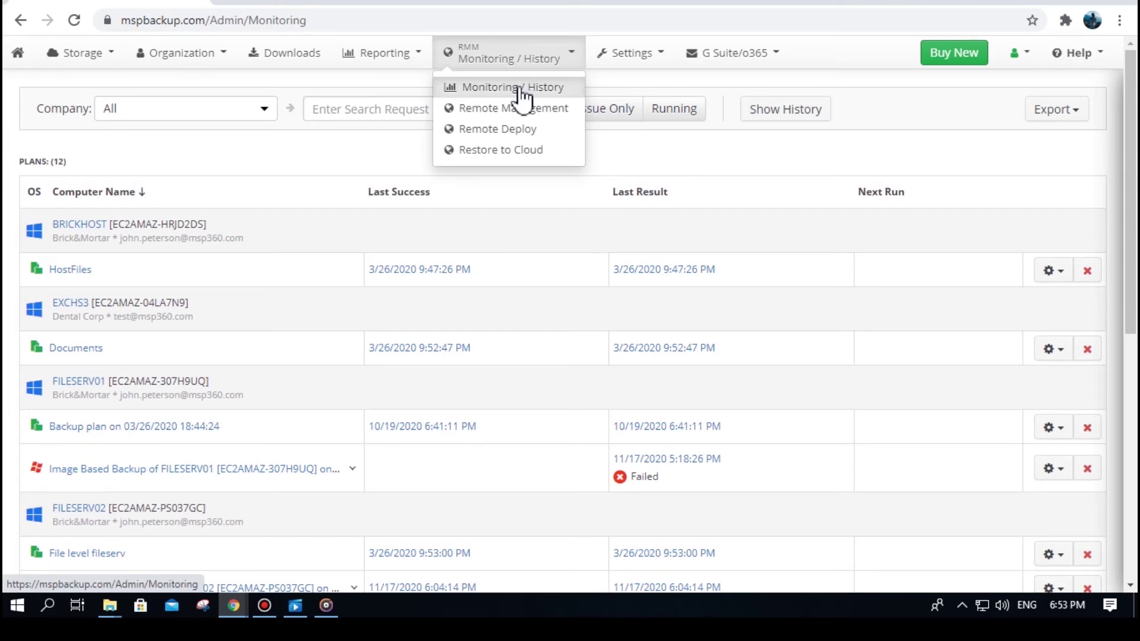
{"action": "left_click", "coordinate": [519, 57]}
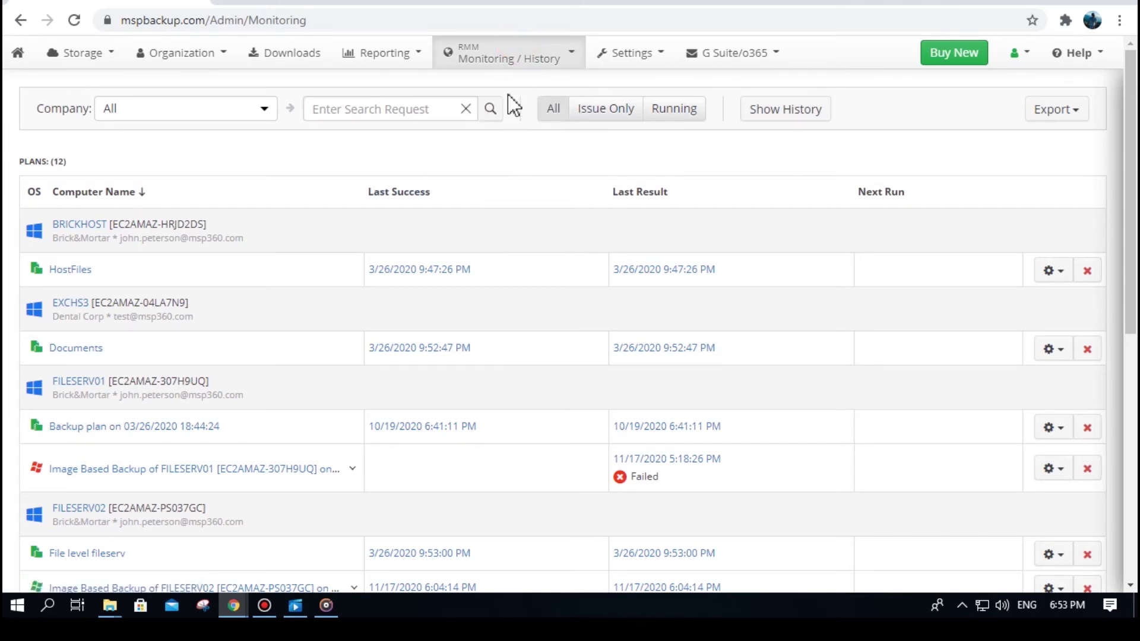
{"action": "left_click", "coordinate": [508, 58]}
{"action": "left_click", "coordinate": [508, 111]}
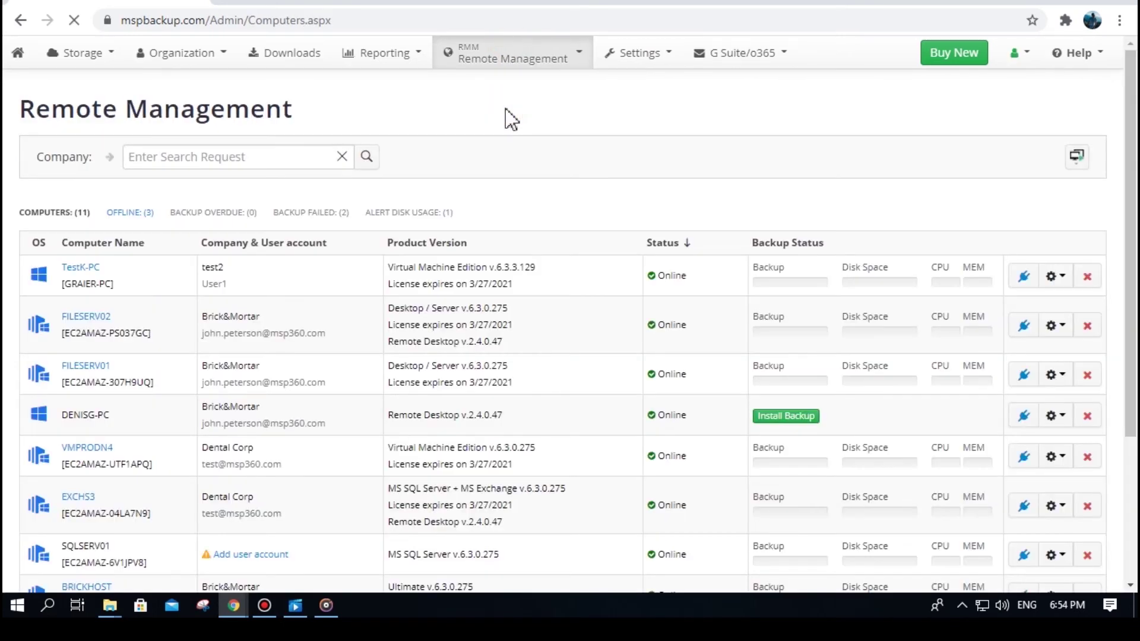
{"action": "left_click", "coordinate": [90, 268]}
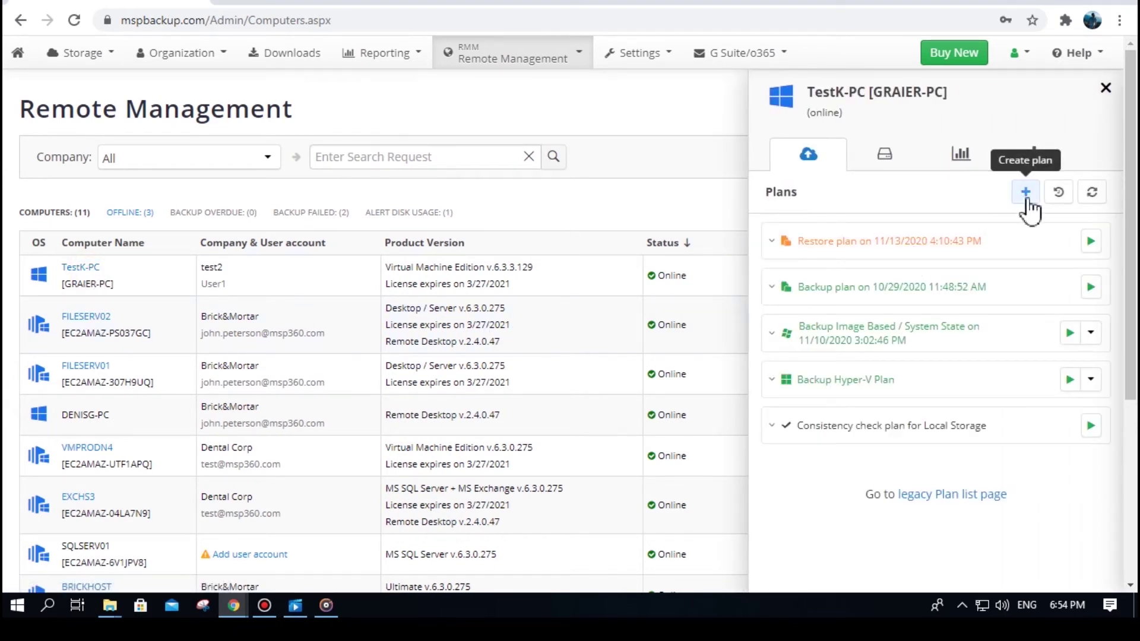
{"action": "left_click", "coordinate": [1106, 89]}
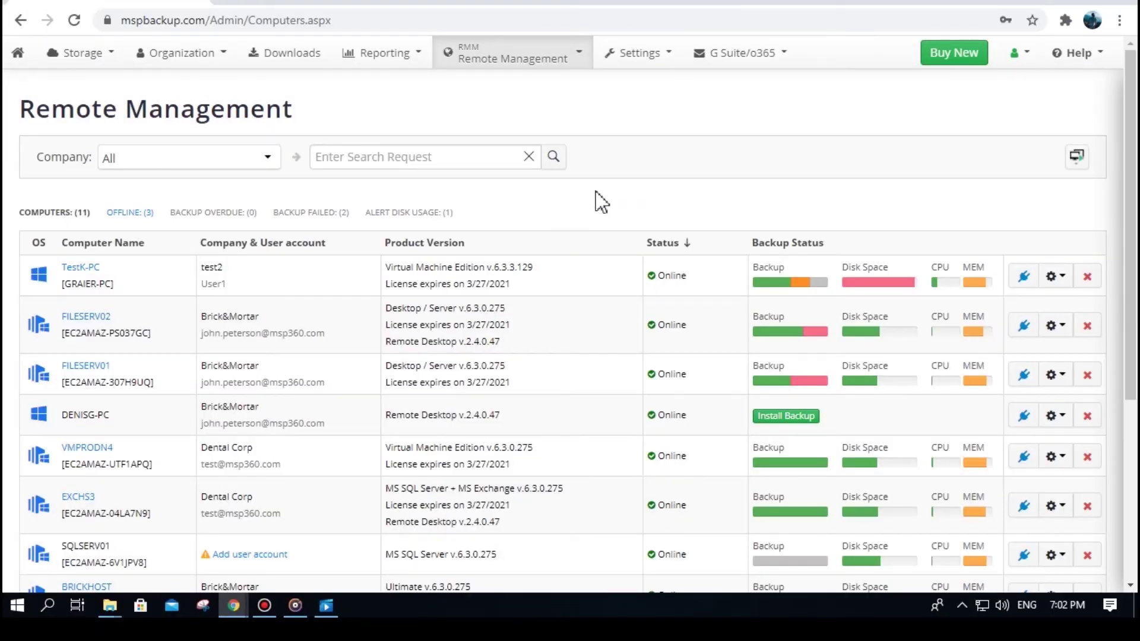
Enable Remote Access for all computers in the general settings, accept the consequences and save the change
{"action": "left_click", "coordinate": [635, 52]}
{"action": "left_click", "coordinate": [636, 88]}
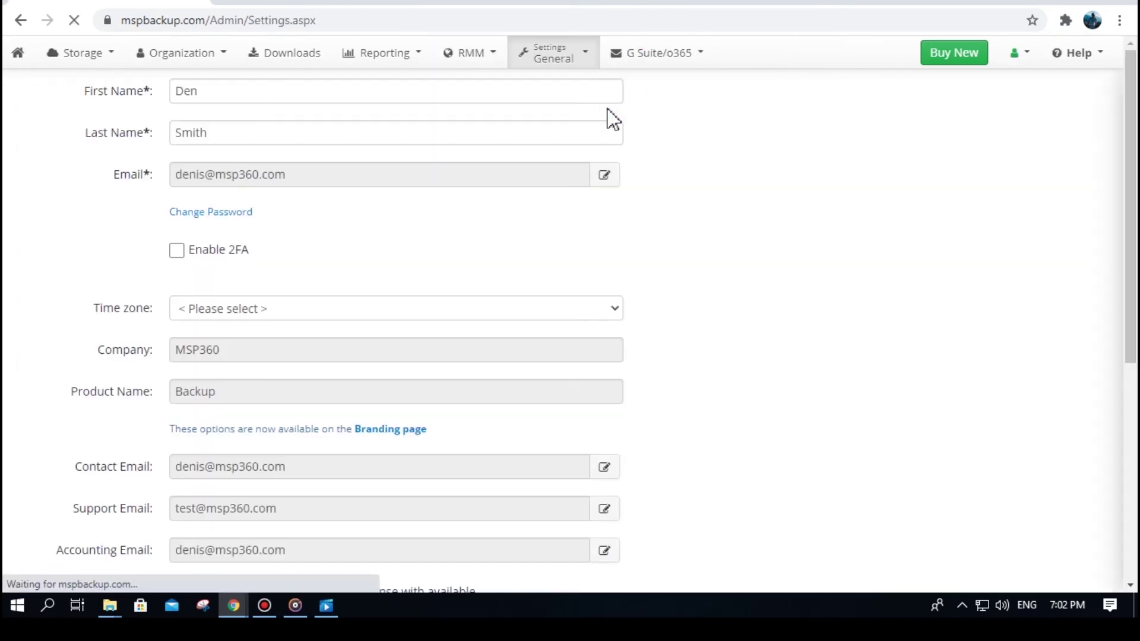
{"action": "scroll", "coordinate": [611, 117], "scroll_direction": "down", "scroll_amount": 6}
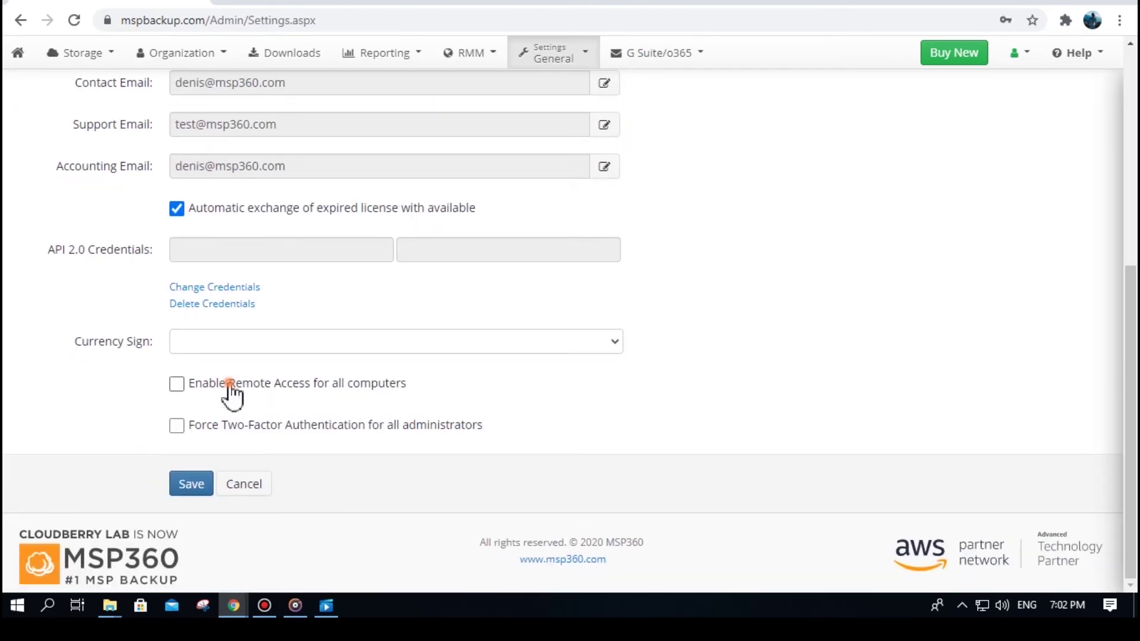
{"action": "left_click", "coordinate": [225, 383]}
{"action": "left_click", "coordinate": [361, 431]}
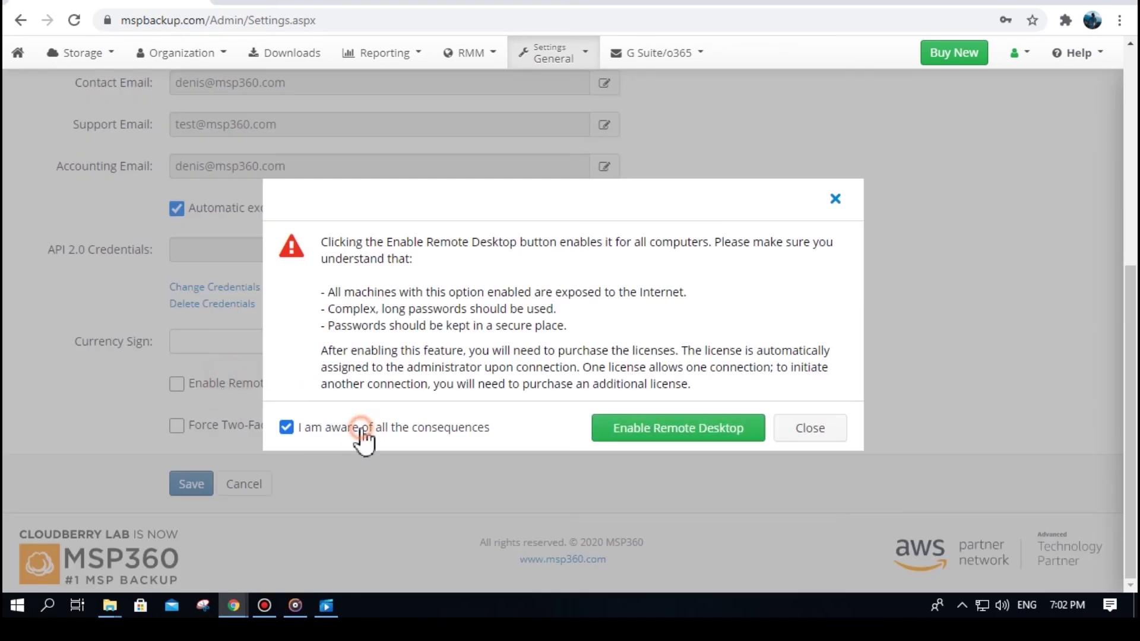
{"action": "left_click", "coordinate": [675, 432]}
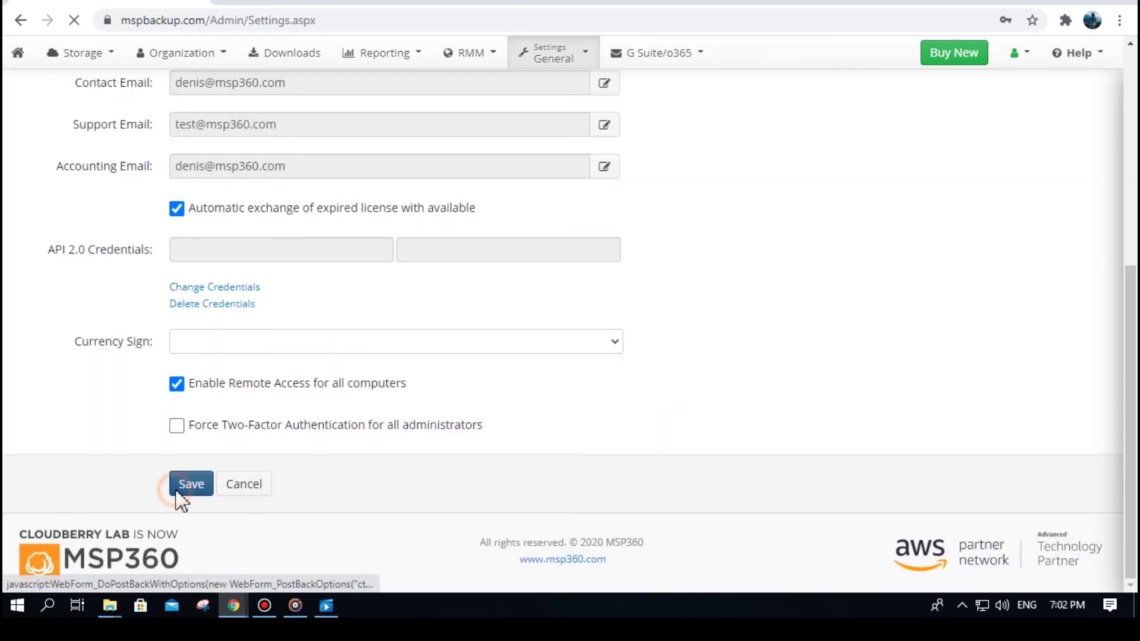
{"action": "left_click", "coordinate": [180, 488]}
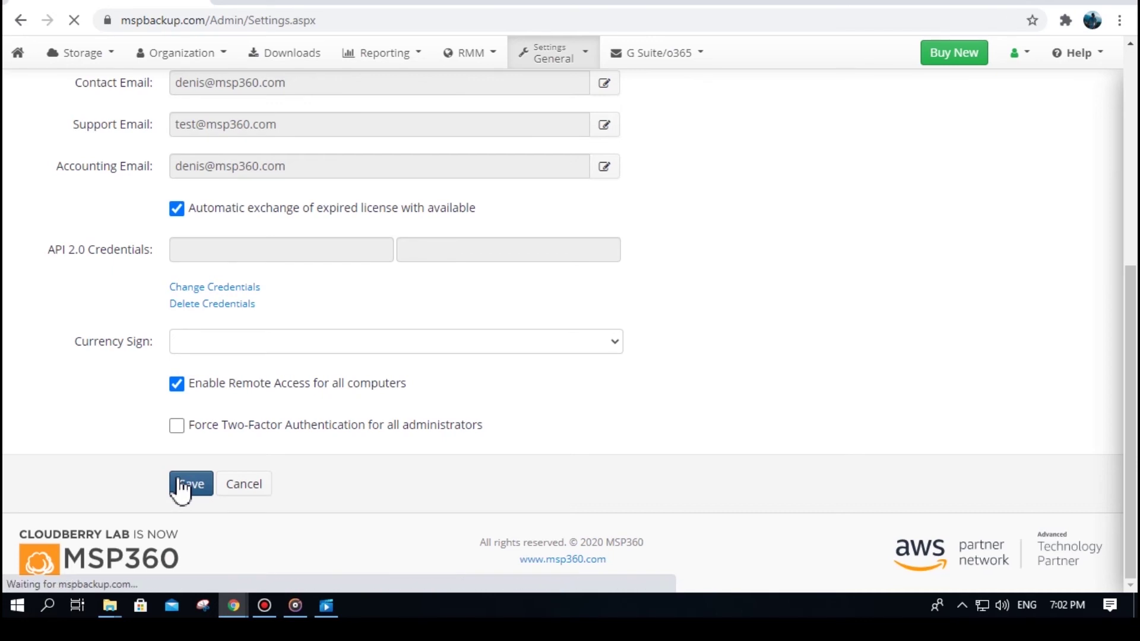
Open the Remote Desktop download packages and choose Barnes as the company for the pre-configured remote computers installation
{"action": "left_click", "coordinate": [281, 58]}
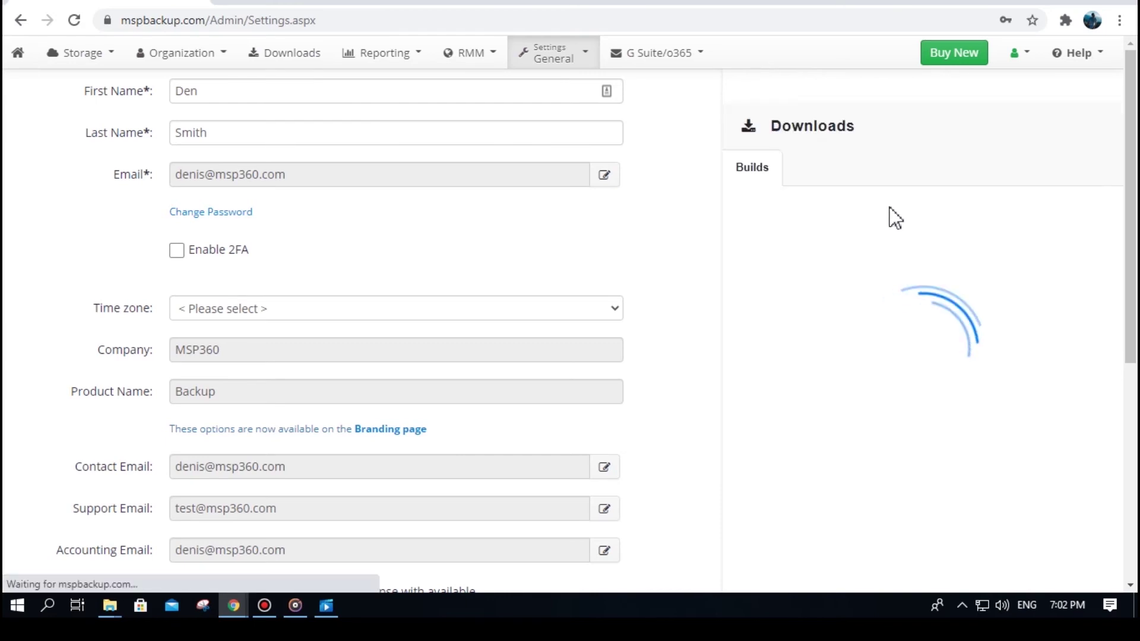
{"action": "scroll", "coordinate": [890, 208], "scroll_direction": "down", "scroll_amount": 3}
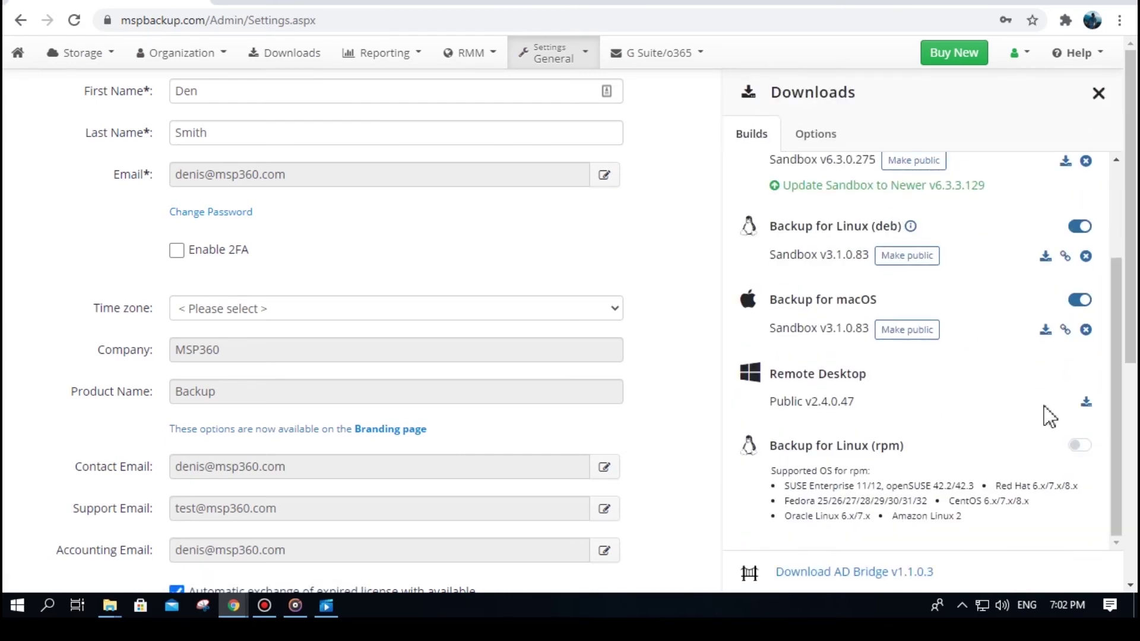
{"action": "left_click", "coordinate": [1085, 400]}
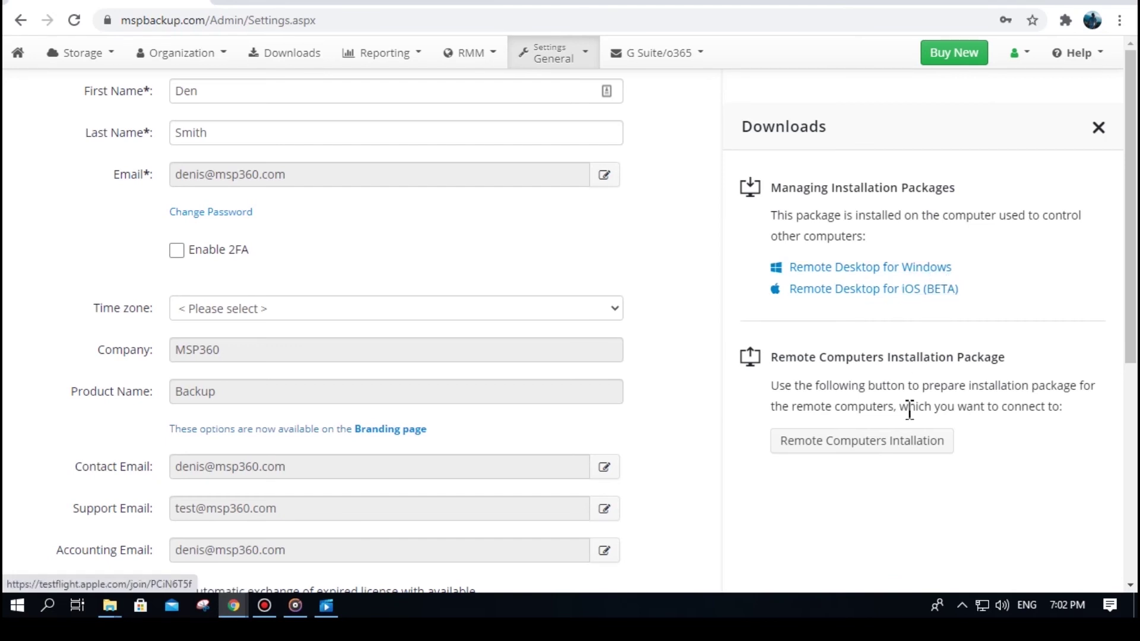
{"action": "left_click", "coordinate": [911, 452]}
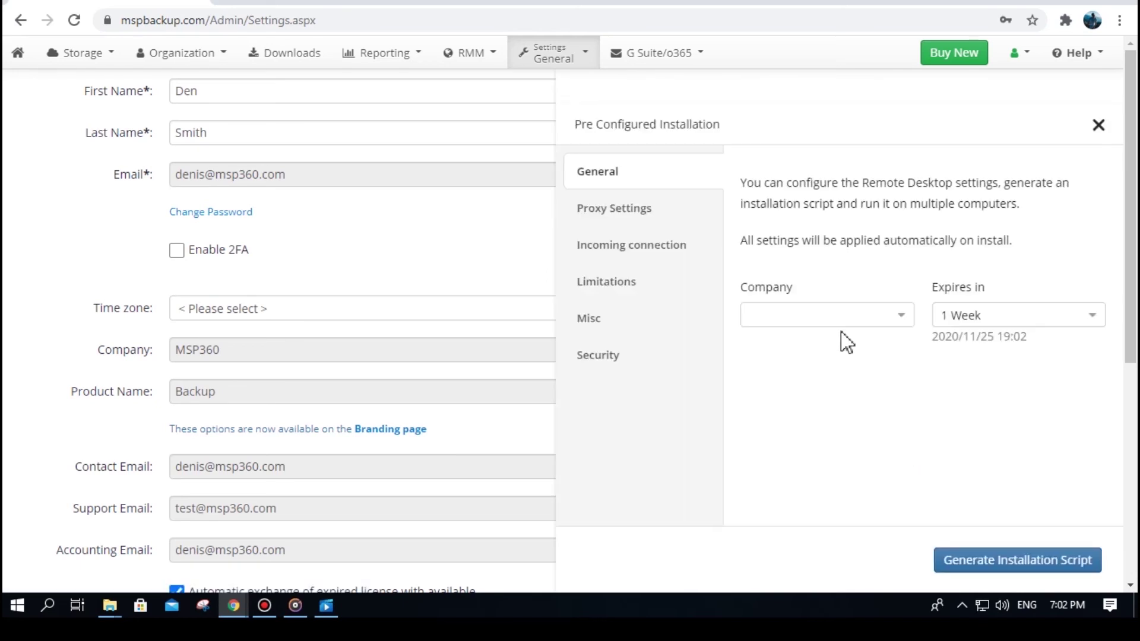
{"action": "left_click", "coordinate": [839, 309]}
{"action": "left_click", "coordinate": [828, 341]}
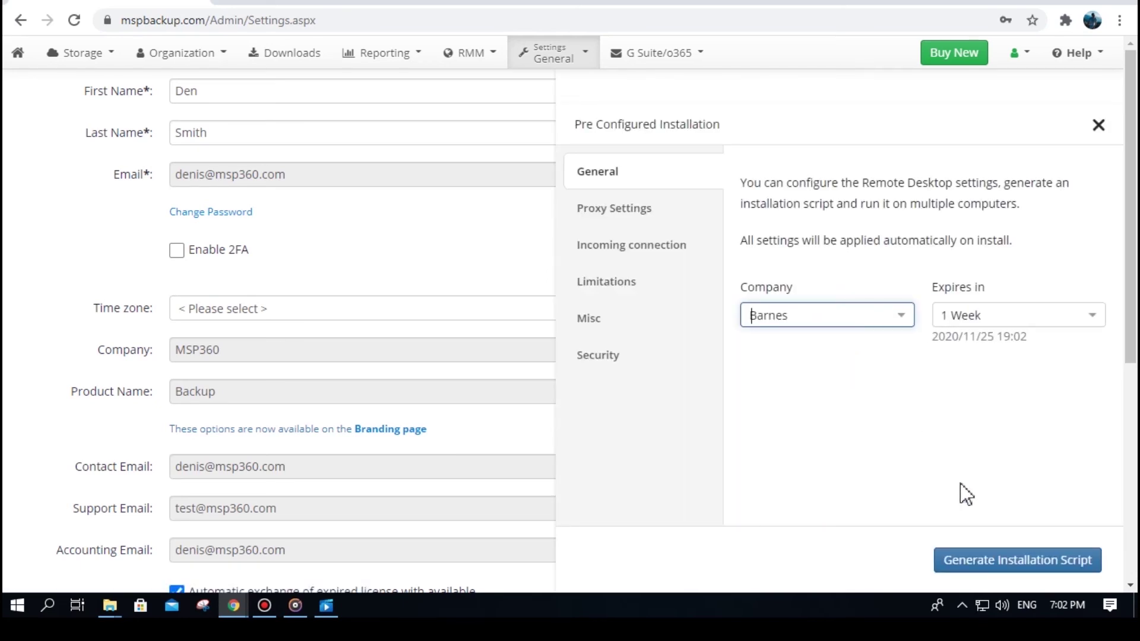
Generate the Remote Desktop installation script for the Barnes company with the one-week expiry
{"action": "left_click", "coordinate": [1008, 560]}
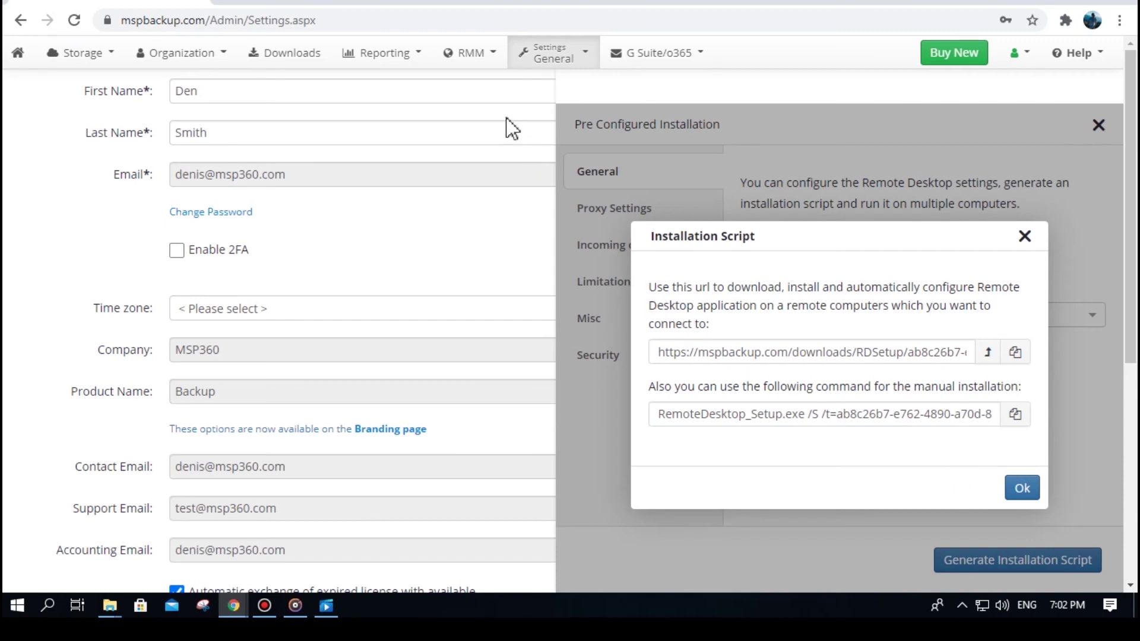
Open the connection options of the TestK-PC computer in Remote Management and switch on its Remote Desktop access
{"action": "left_click", "coordinate": [473, 52]}
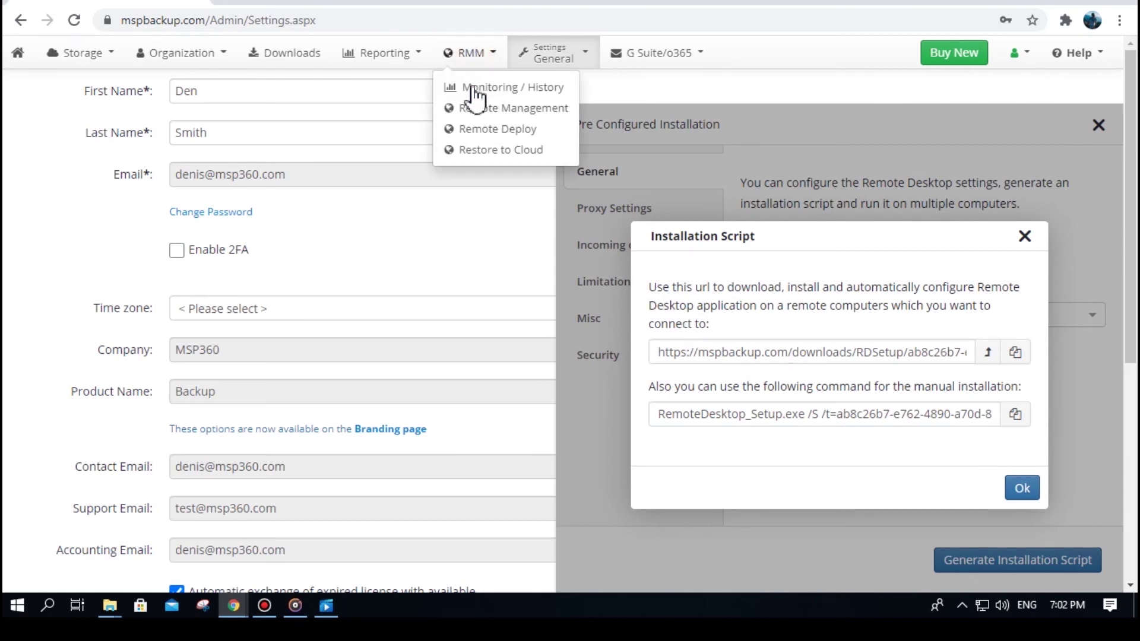
{"action": "left_click", "coordinate": [477, 107]}
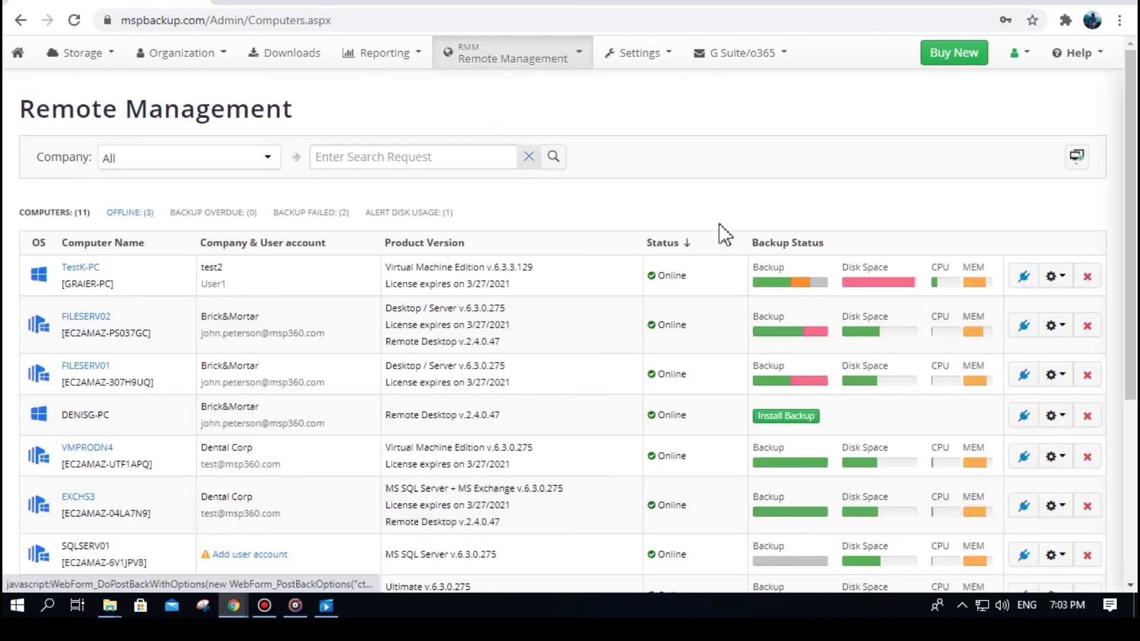
{"action": "left_click", "coordinate": [1024, 278]}
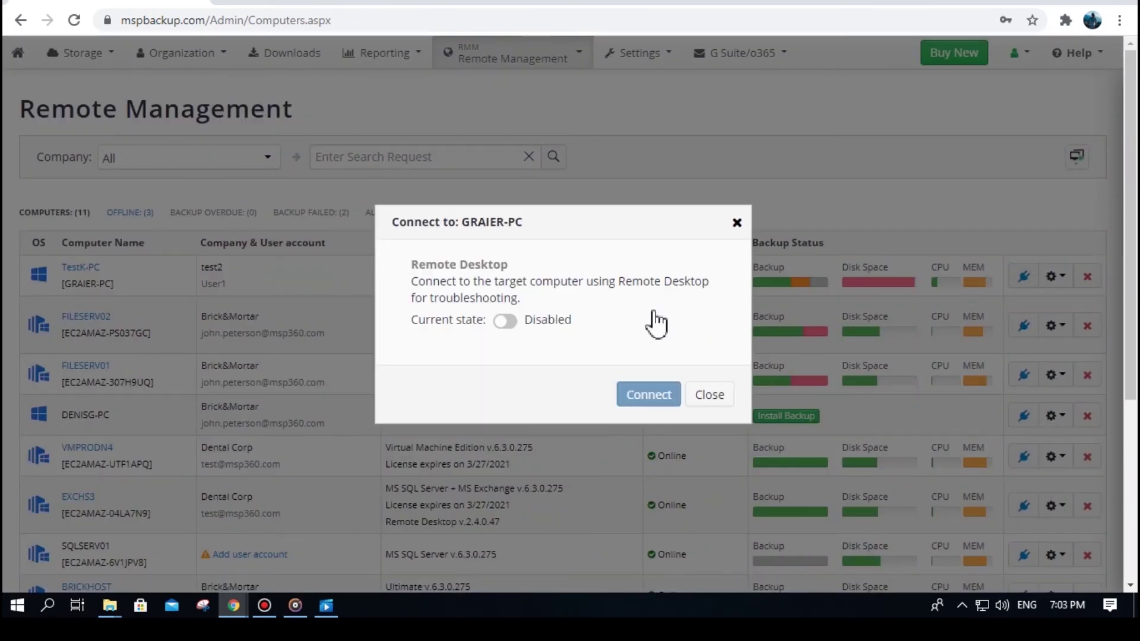
{"action": "left_click", "coordinate": [506, 324]}
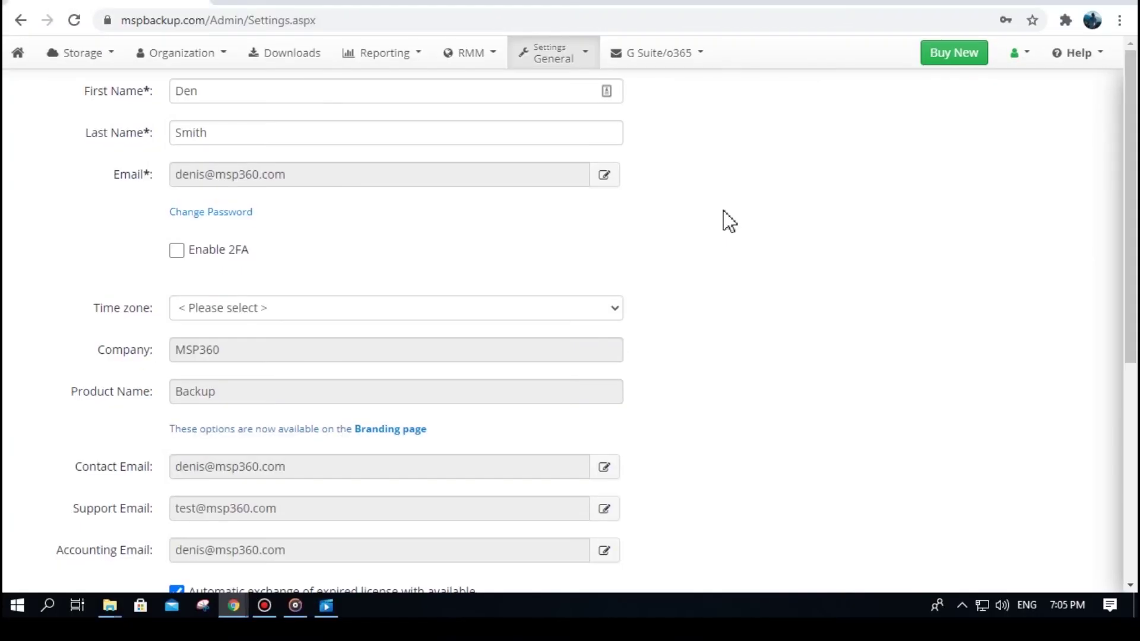
Review the available settings pages, then view the 2FA setup in the general settings and close it without validating
{"action": "left_click", "coordinate": [573, 61]}
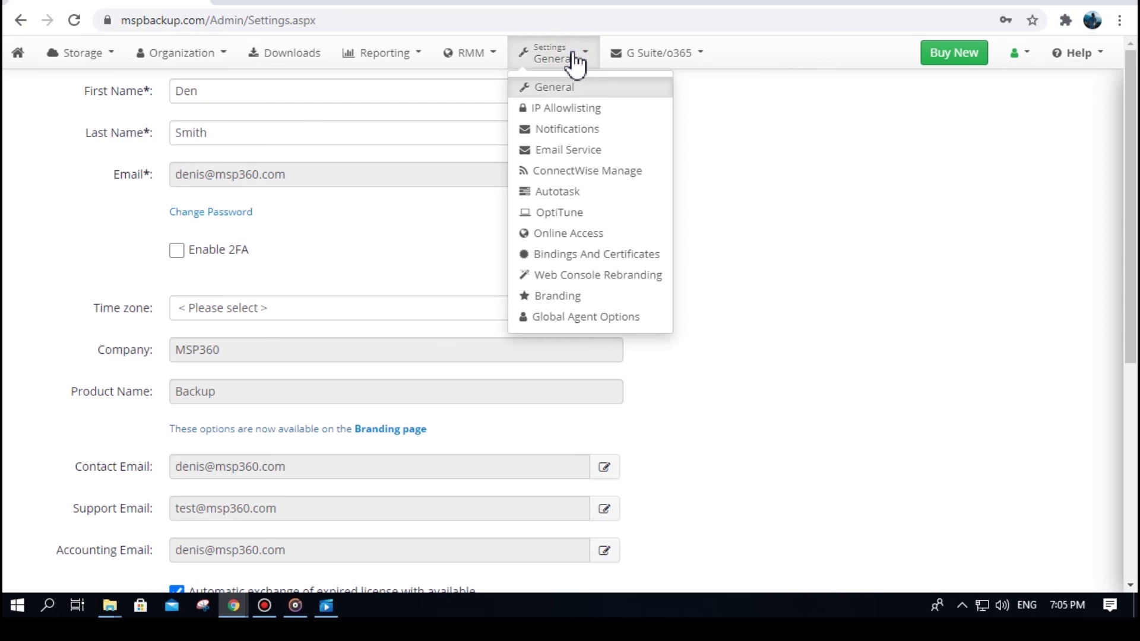
{"action": "left_click", "coordinate": [575, 59]}
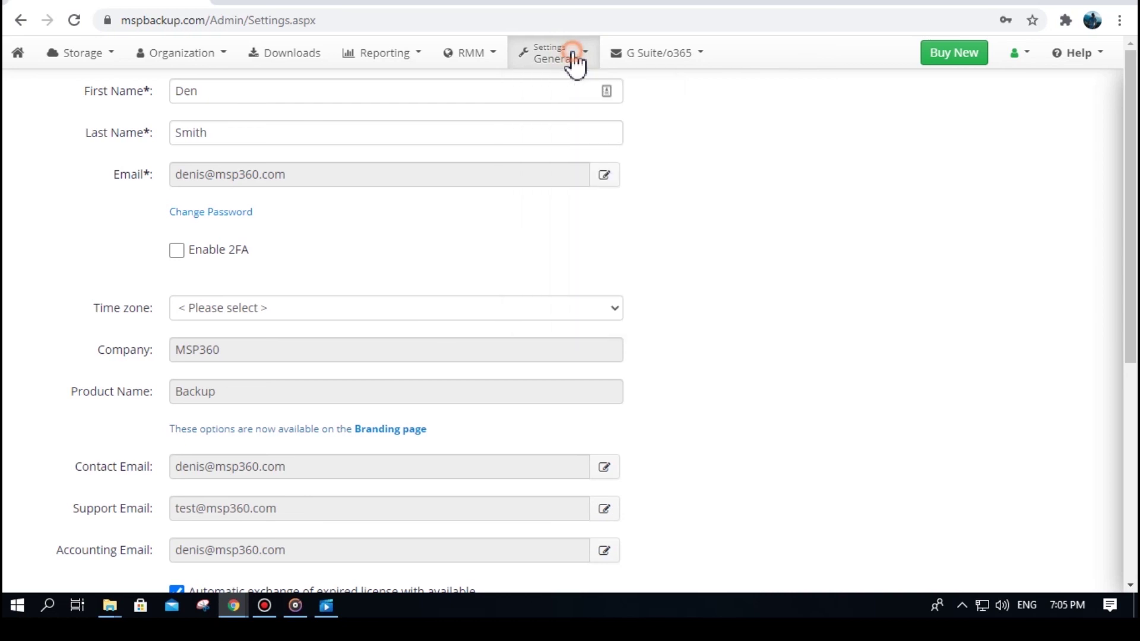
{"action": "left_click", "coordinate": [201, 243]}
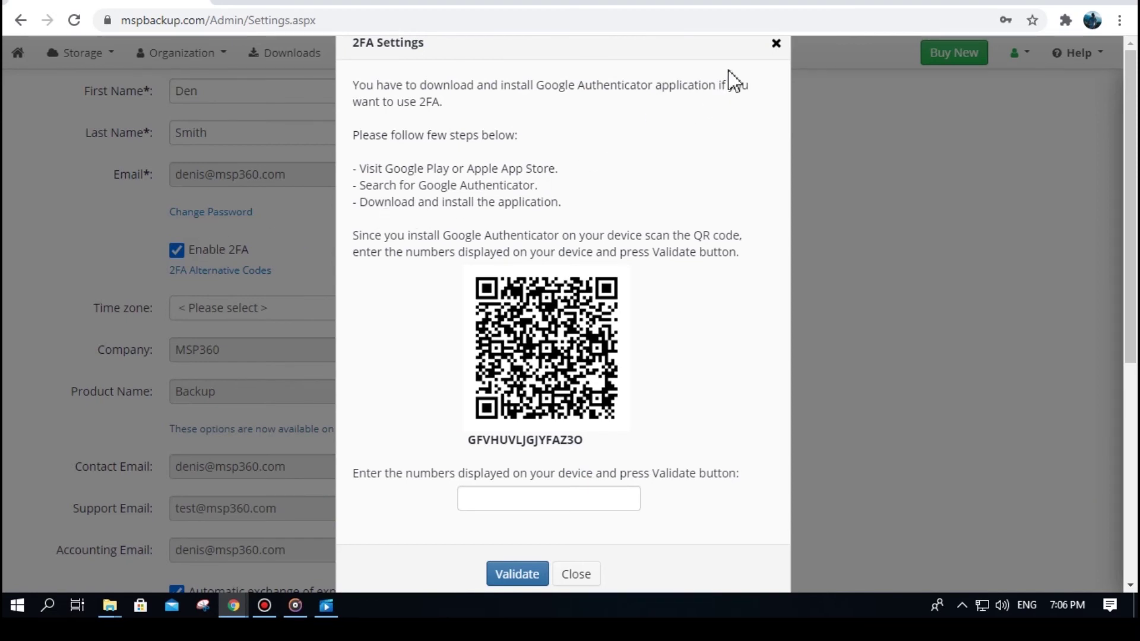
{"action": "left_click", "coordinate": [775, 46]}
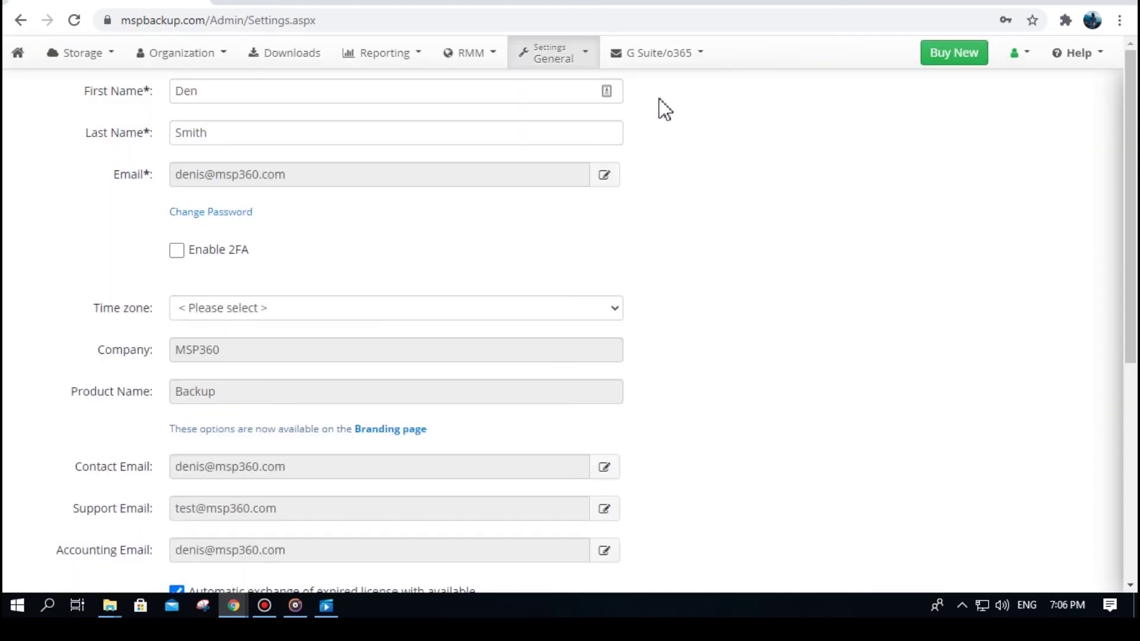
View the IP Allowlisting settings, then open the Branding page and look through its options
{"action": "left_click", "coordinate": [545, 61]}
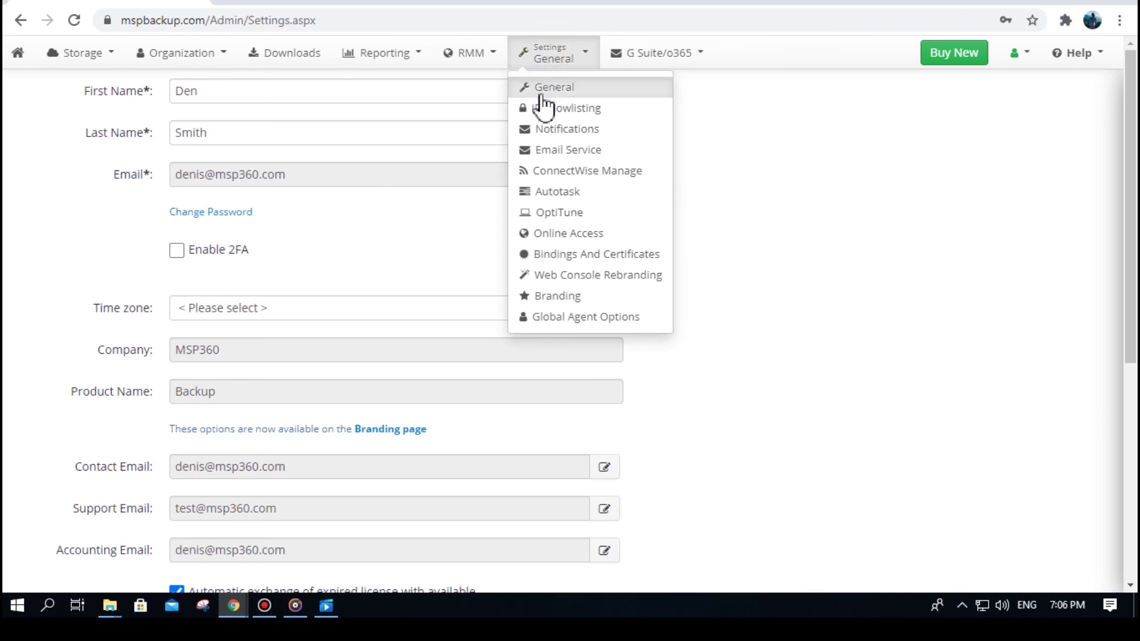
{"action": "left_click", "coordinate": [542, 112]}
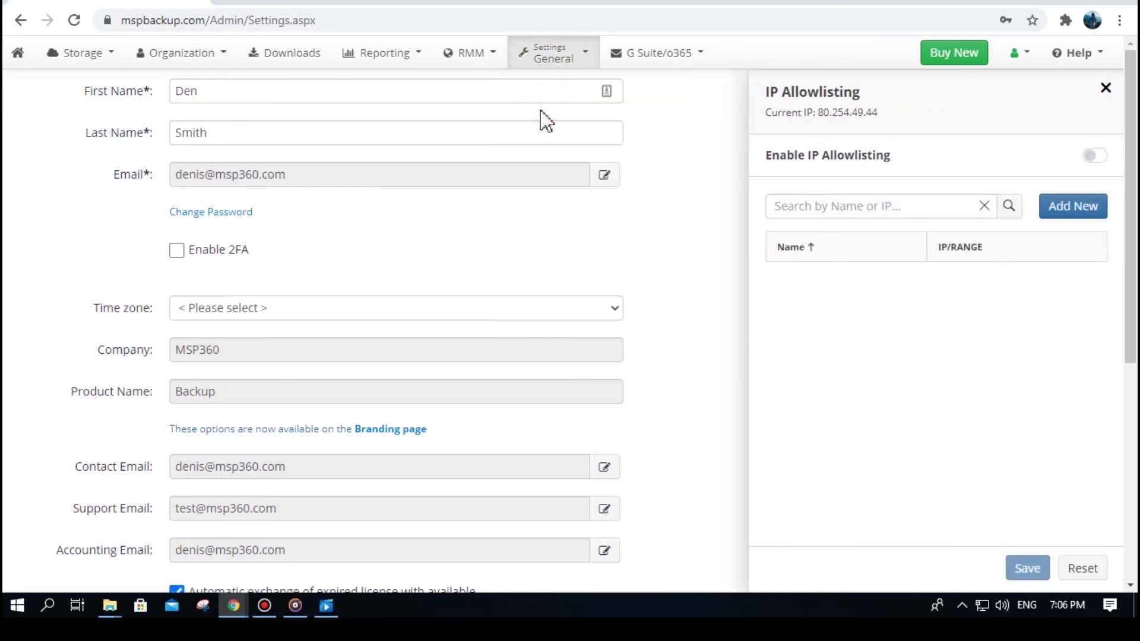
{"action": "left_click", "coordinate": [552, 59]}
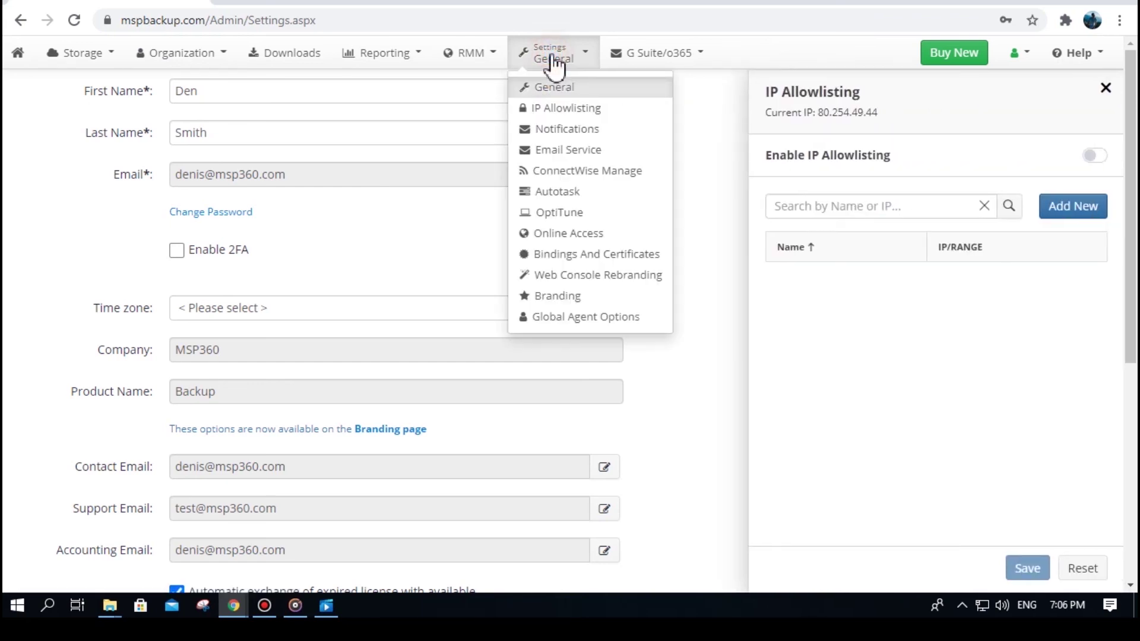
{"action": "left_click", "coordinate": [558, 295]}
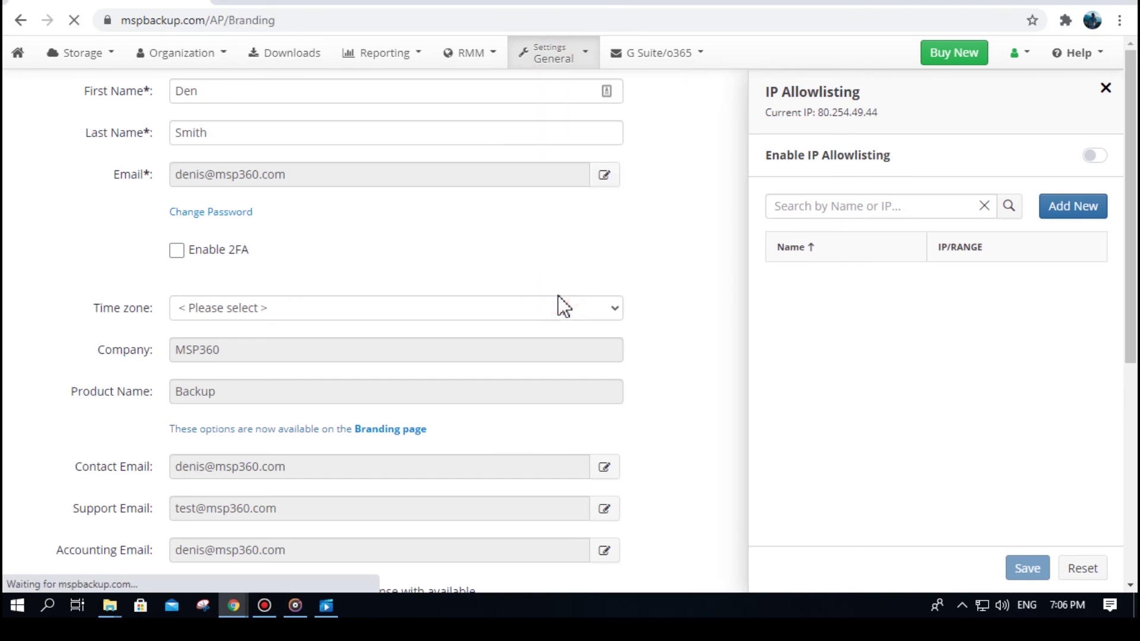
{"action": "left_click", "coordinate": [438, 174]}
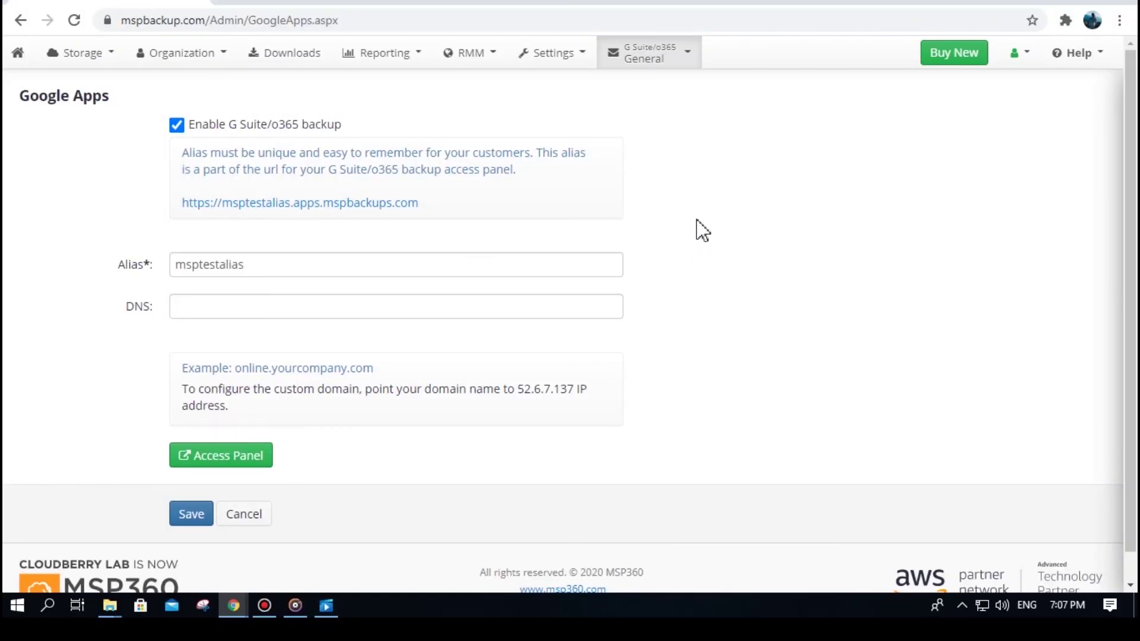
Review the G Suite/o365 backup options, then bring up the Help options
{"action": "left_click", "coordinate": [678, 60]}
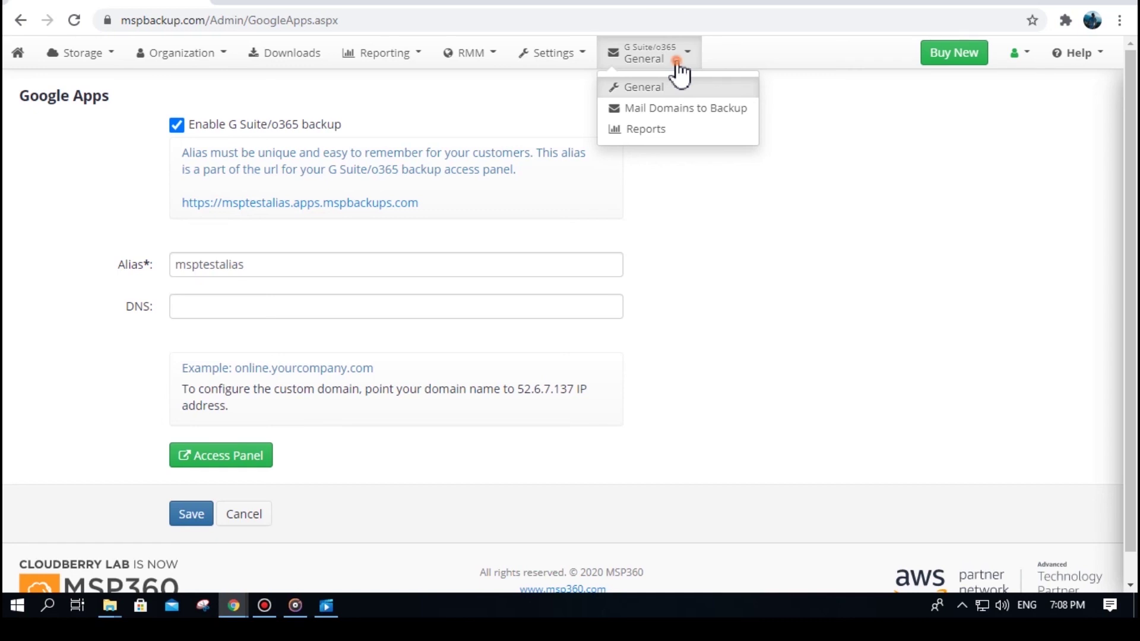
{"action": "left_click", "coordinate": [677, 60]}
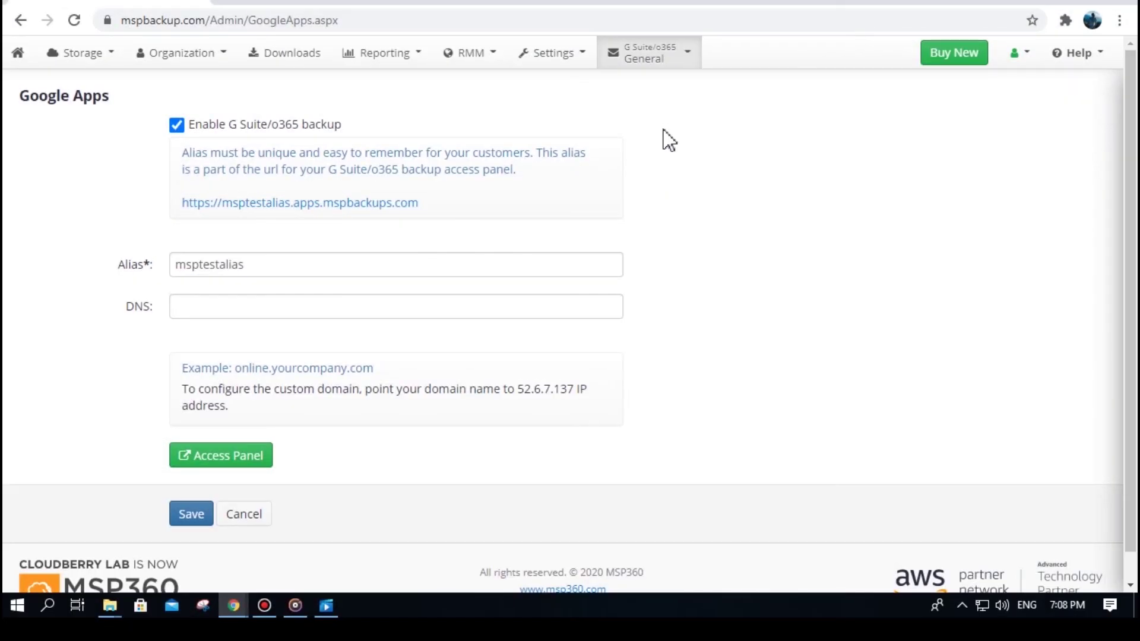
{"action": "left_click", "coordinate": [1086, 54]}
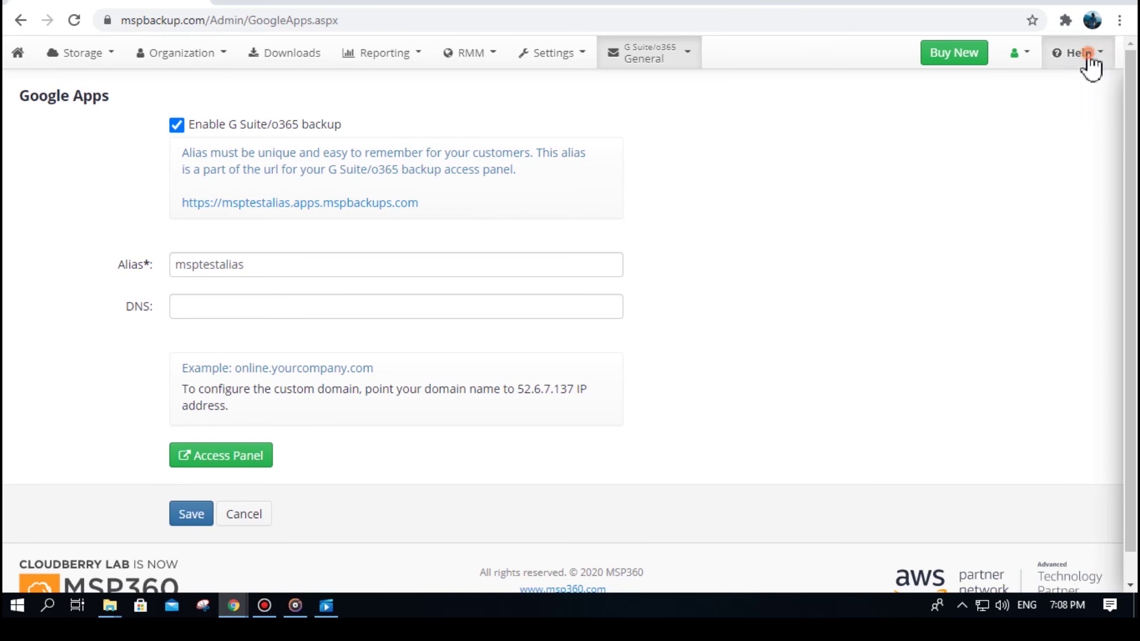